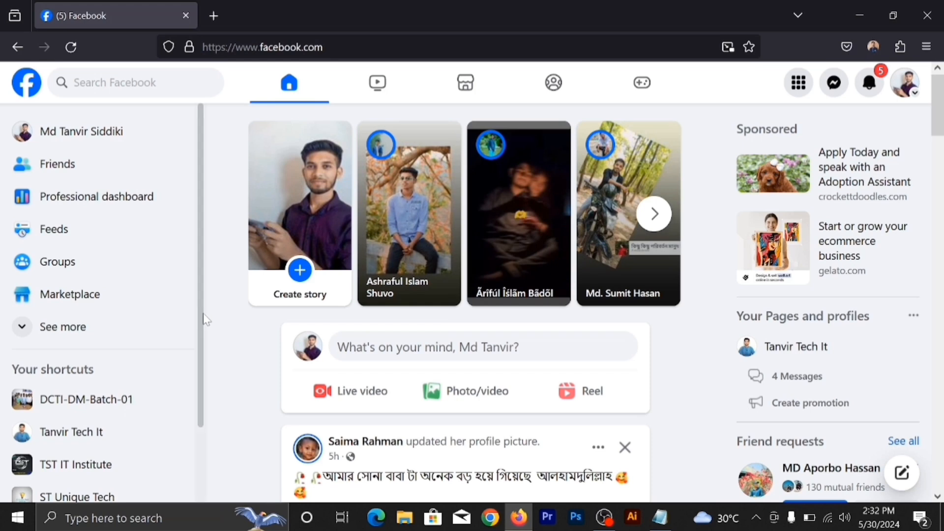
# Step: Go to the Pages section of the account and start creating a new Page
pyautogui.click(69, 340)
pyautogui.scroll(-7, 68, 335)
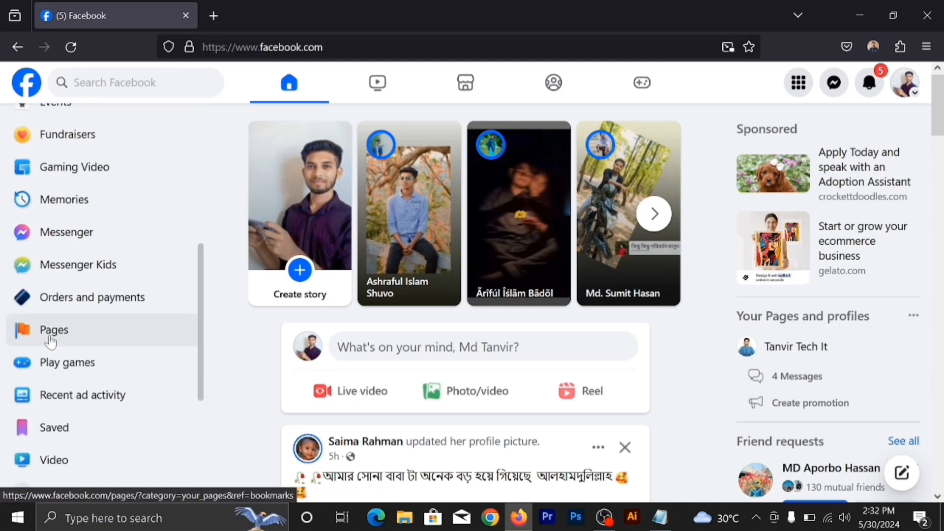
pyautogui.click(50, 330)
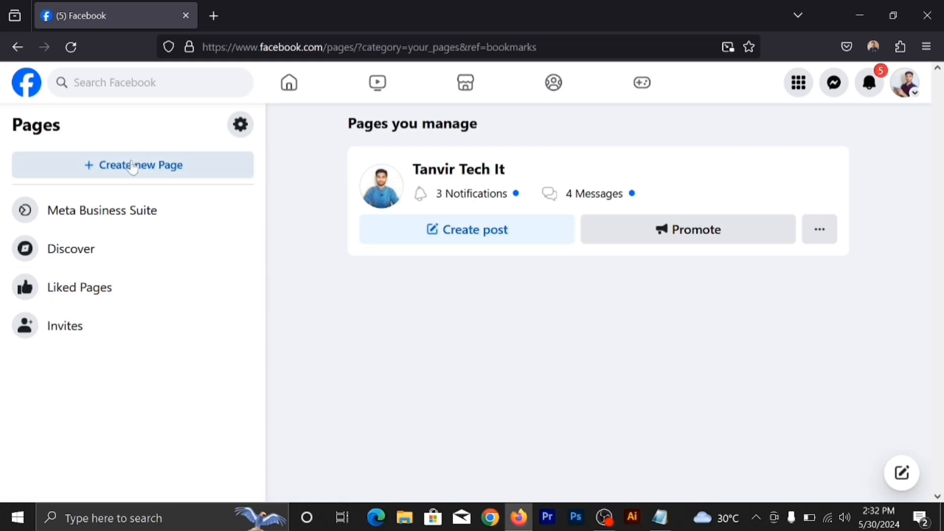
pyautogui.click(124, 175)
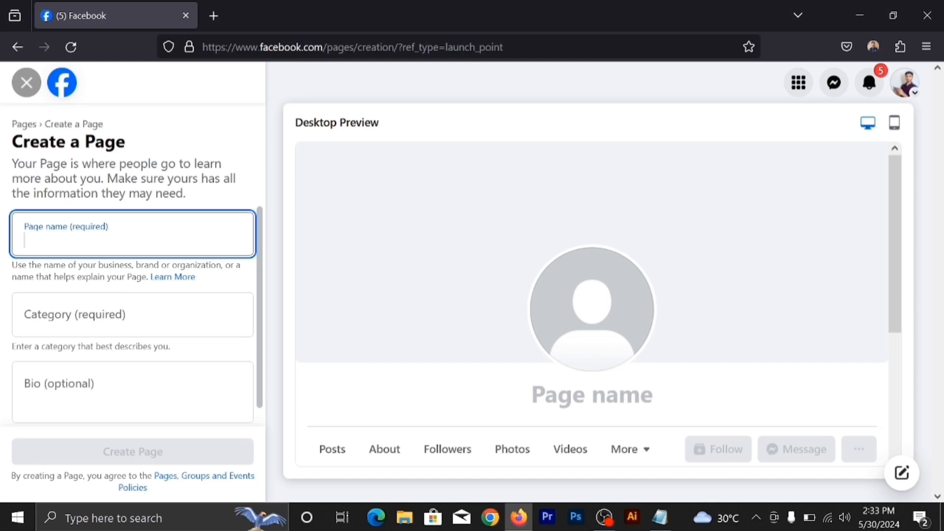
# Step: Name the Page "Online E-Commerce Shop" and add the categories Digital creator, Business Center and Social Media Agency
pyautogui.write('Online E-Commerce Shop')
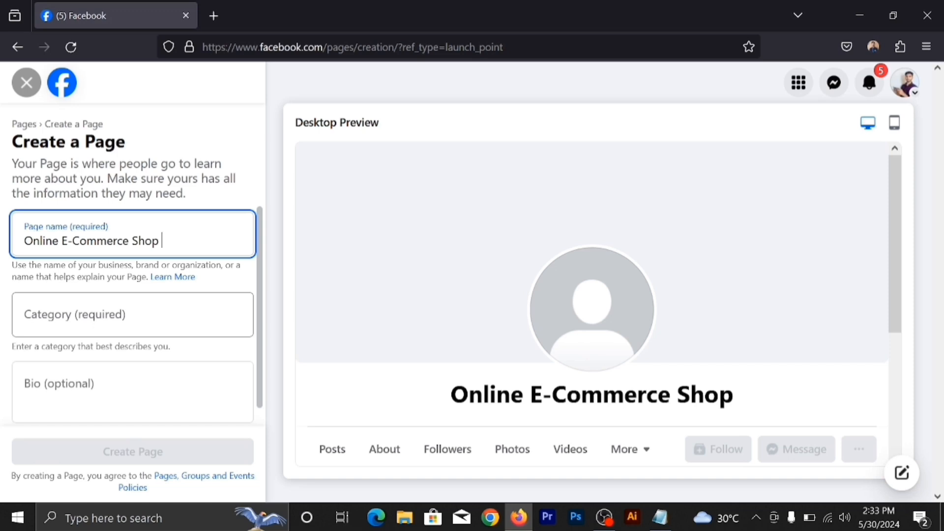
pyautogui.click(94, 323)
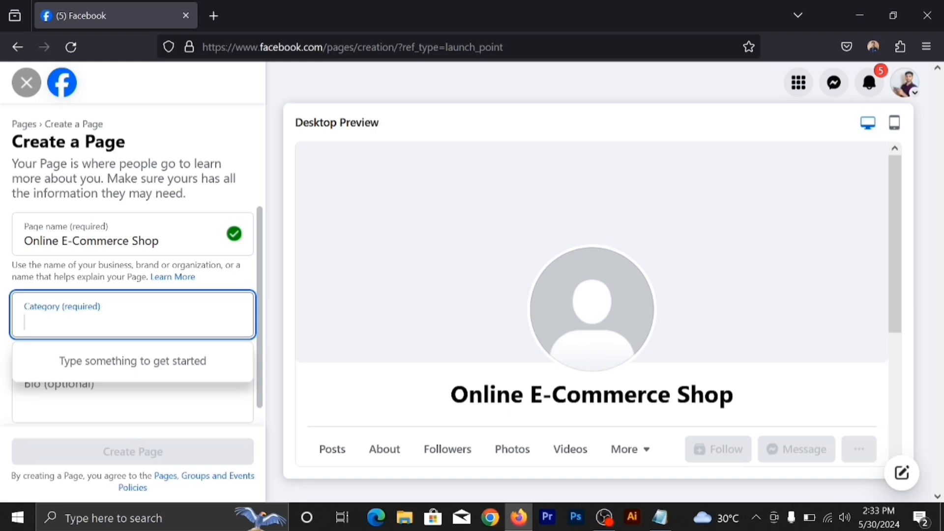
pyautogui.write('D')
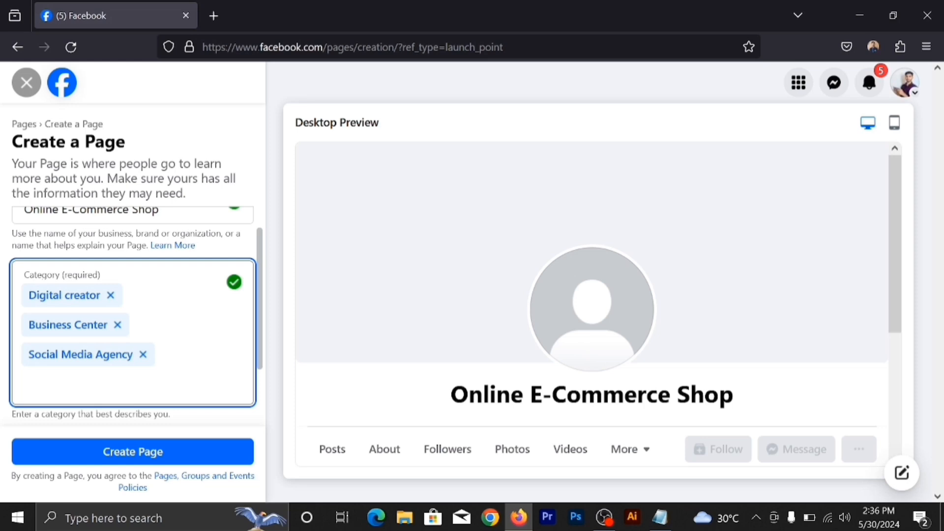
# Step: Write the bio "Welcome to Our Page" and create the Page
pyautogui.scroll(-3, 133, 315)
pyautogui.click(104, 373)
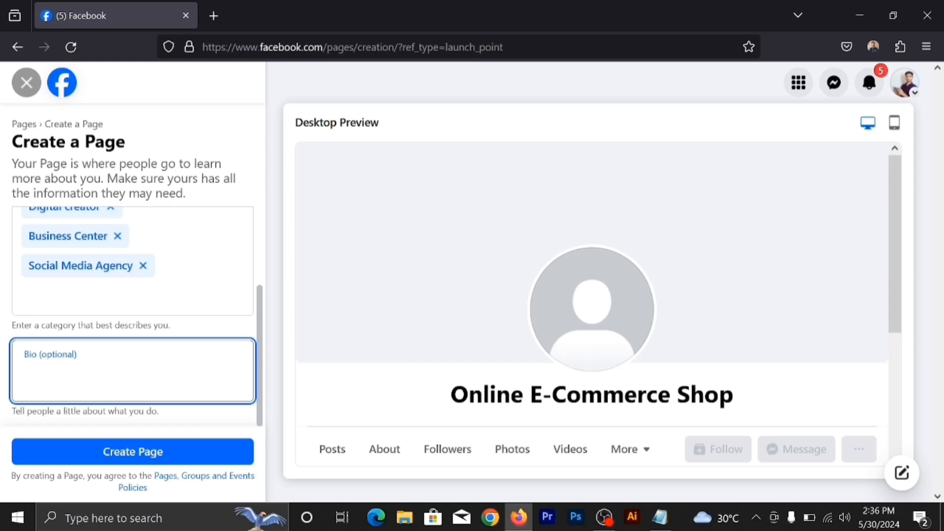
pyautogui.write('Welcome tpo')
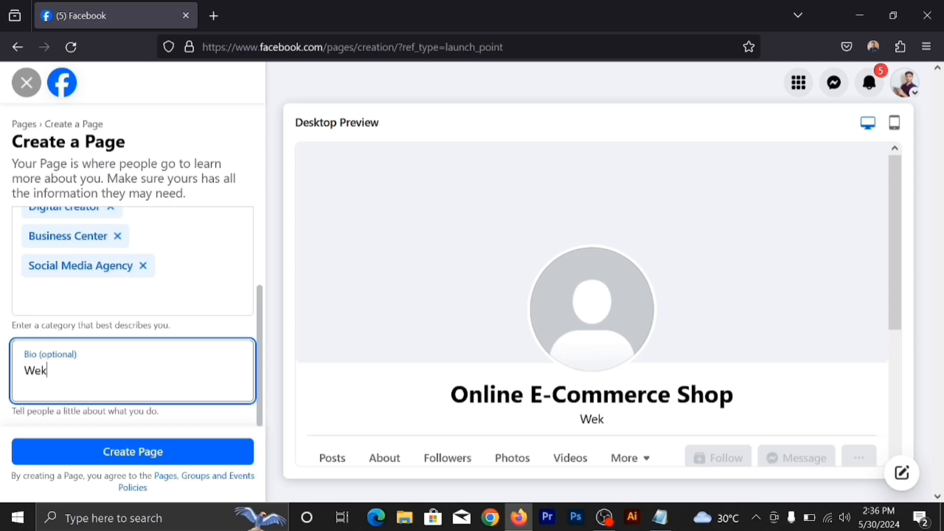
pyautogui.press('BackSpace')
pyautogui.press('BackSpace')
pyautogui.write('o Our ')
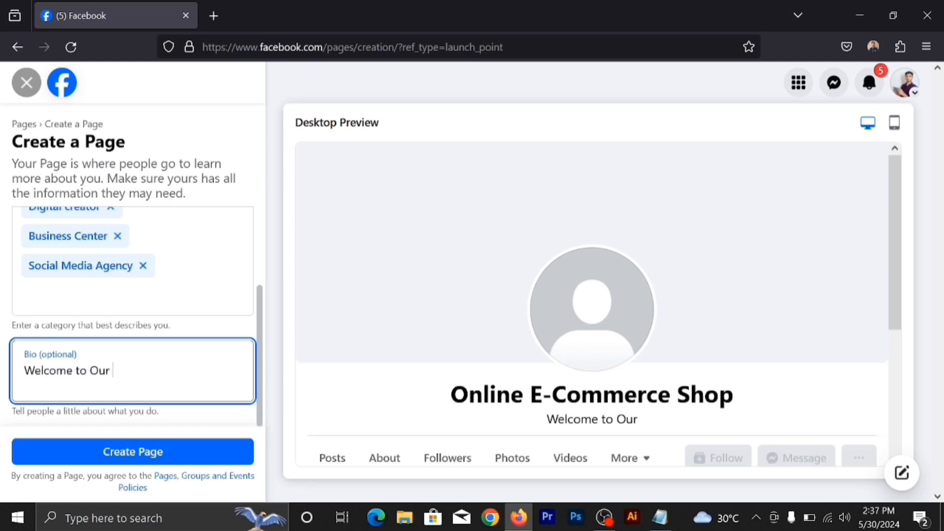
pyautogui.write('Page')
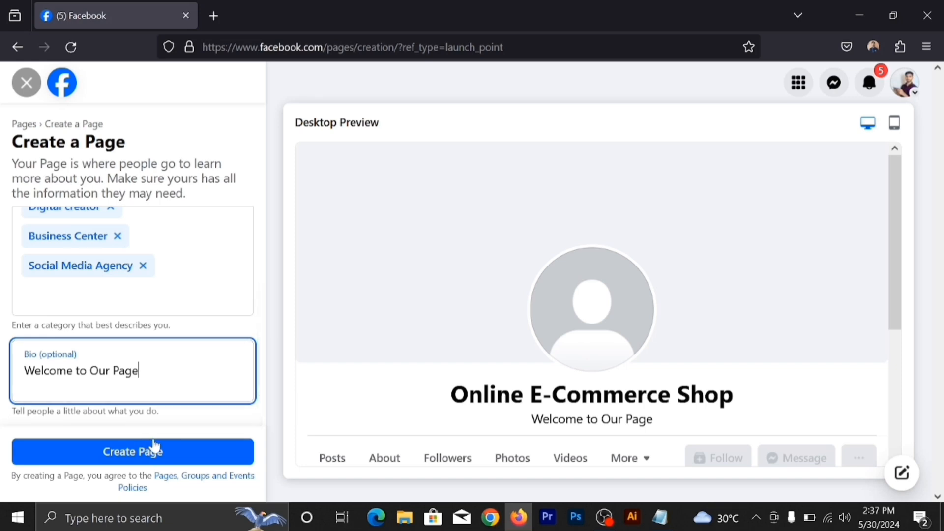
pyautogui.click(550, 306)
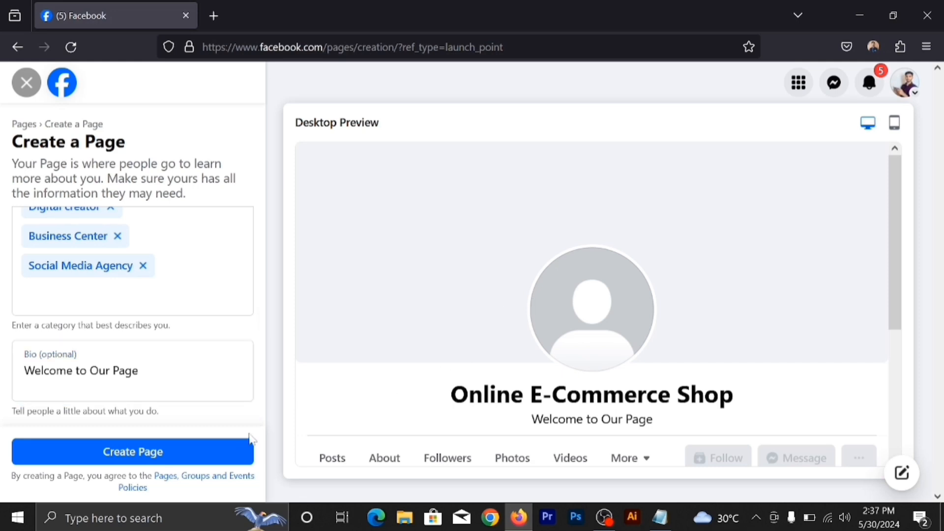
pyautogui.click(124, 462)
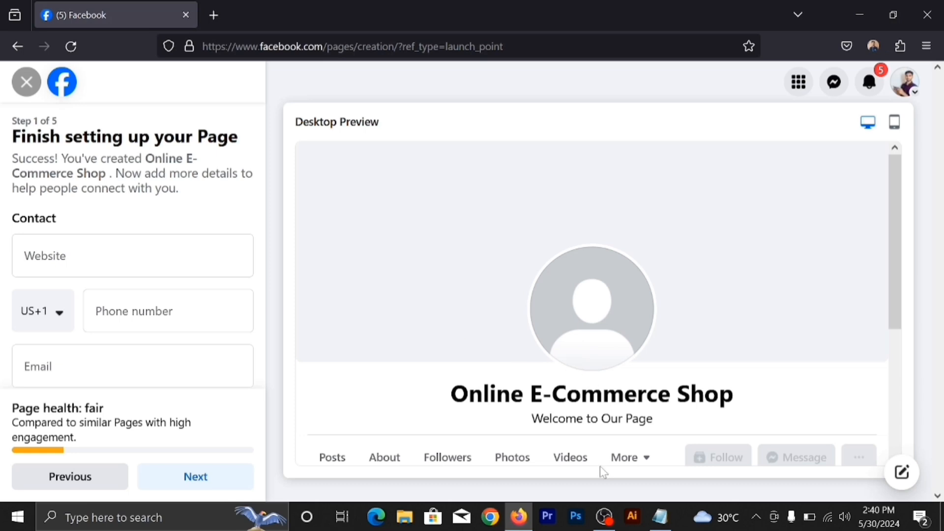
pyautogui.moveTo(748, 400); pyautogui.dragTo(457, 404)
pyautogui.click(451, 402)
pyautogui.click(99, 255)
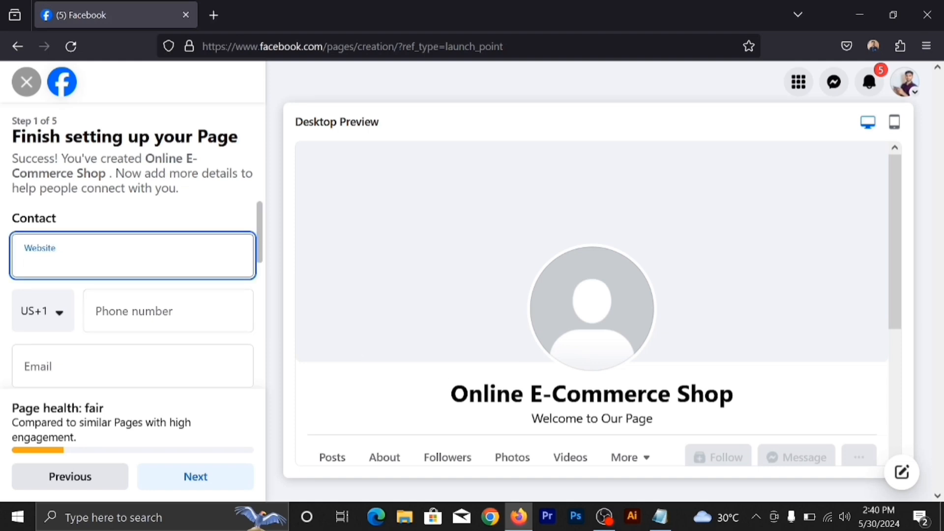
# Step: Set the contact phone's country code to Bangladesh (BD+880) and activate the phone number field
pyautogui.click(58, 315)
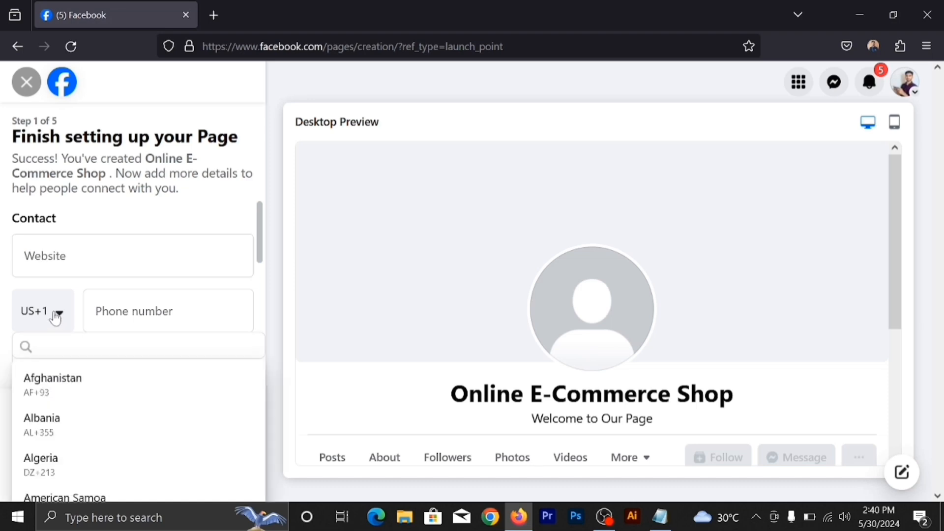
pyautogui.scroll(-4, 74, 386)
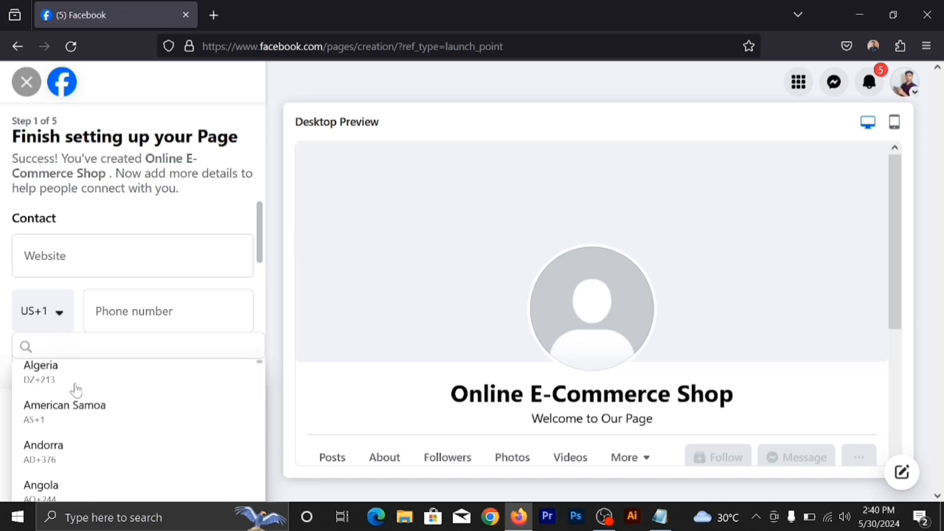
pyautogui.scroll(-10, 75, 392)
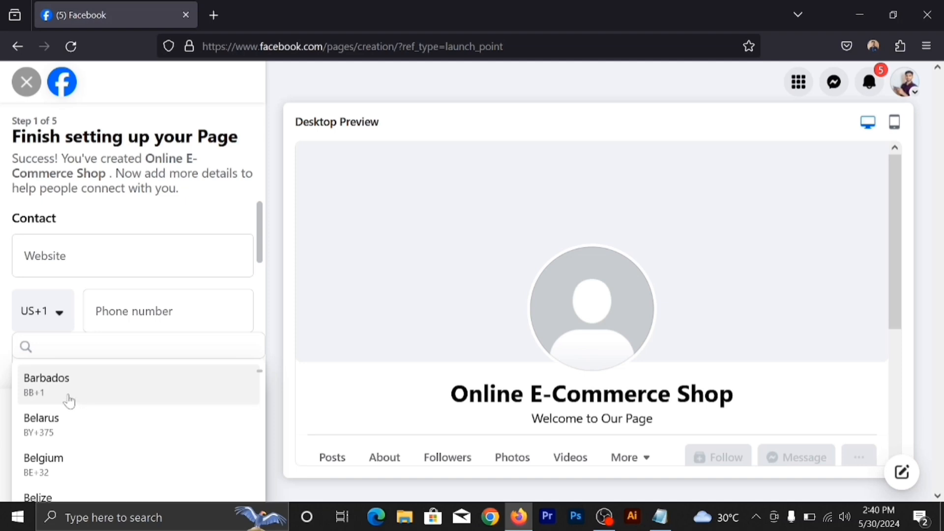
pyautogui.scroll(2, 61, 397)
pyautogui.click(75, 422)
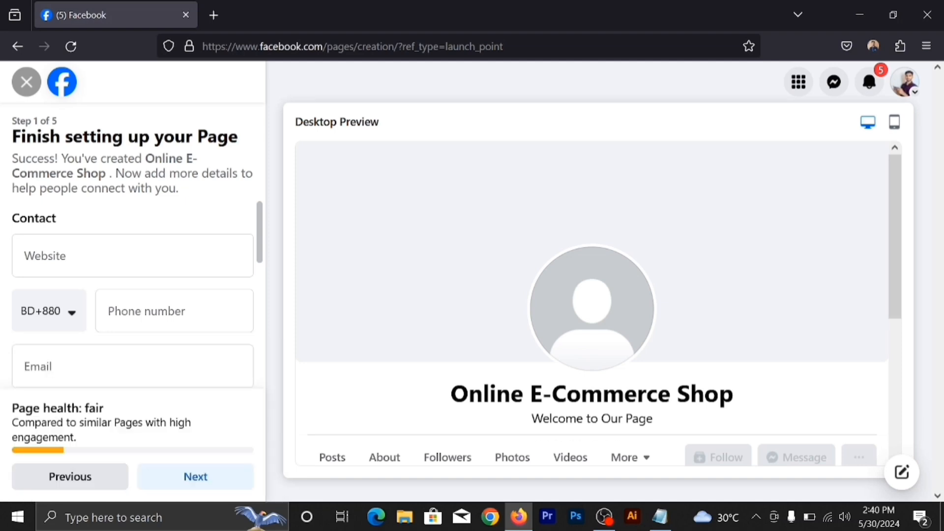
pyautogui.click(147, 315)
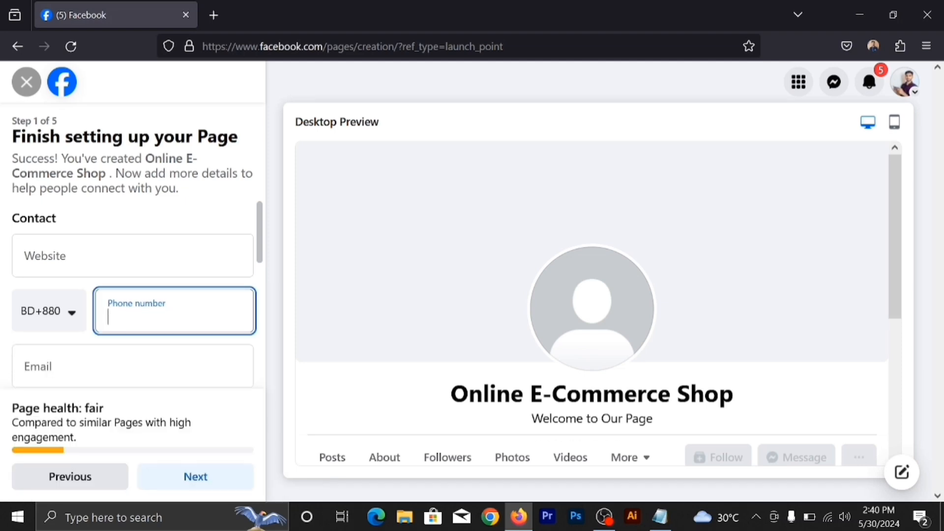
# Step: Enter the Page's contact email and fill in the location details, with Dhaka, Bangladesh as the city/town
pyautogui.scroll(-3, 131, 333)
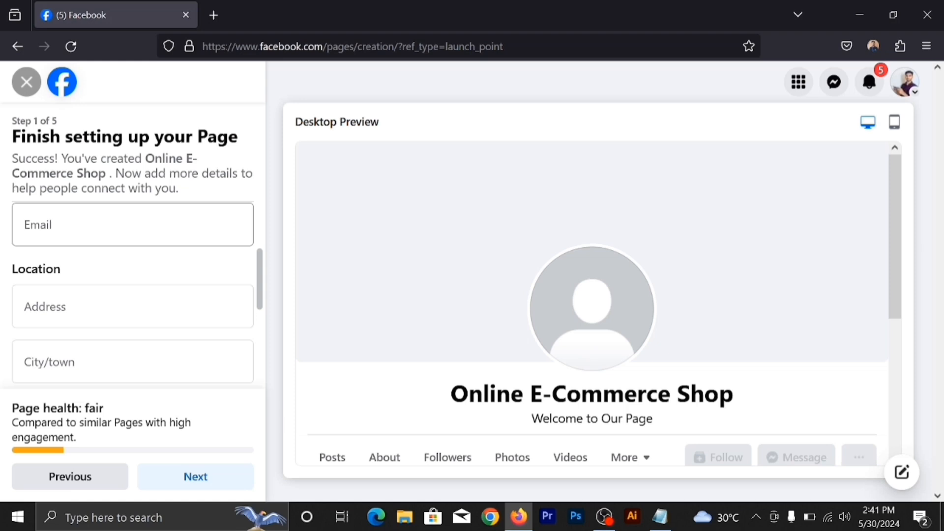
pyautogui.click(132, 226)
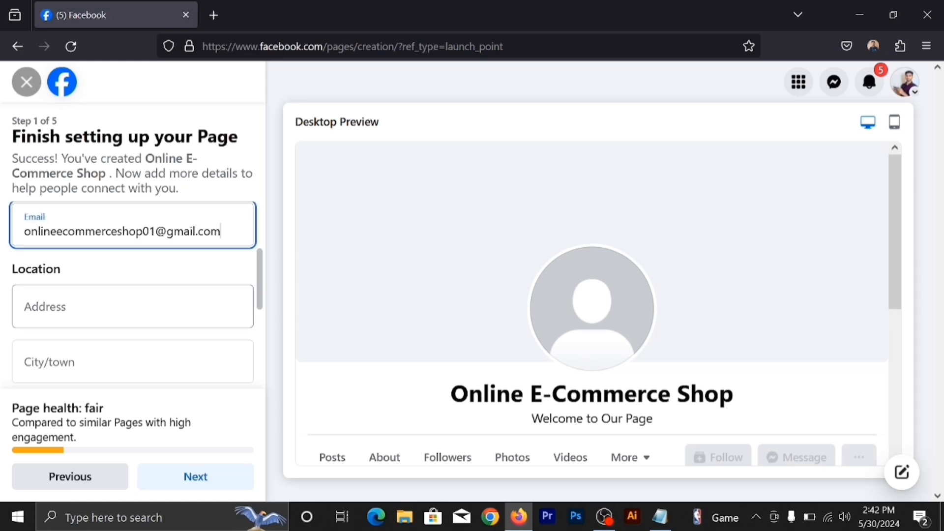
pyautogui.scroll(-1, 131, 295)
pyautogui.click(131, 236)
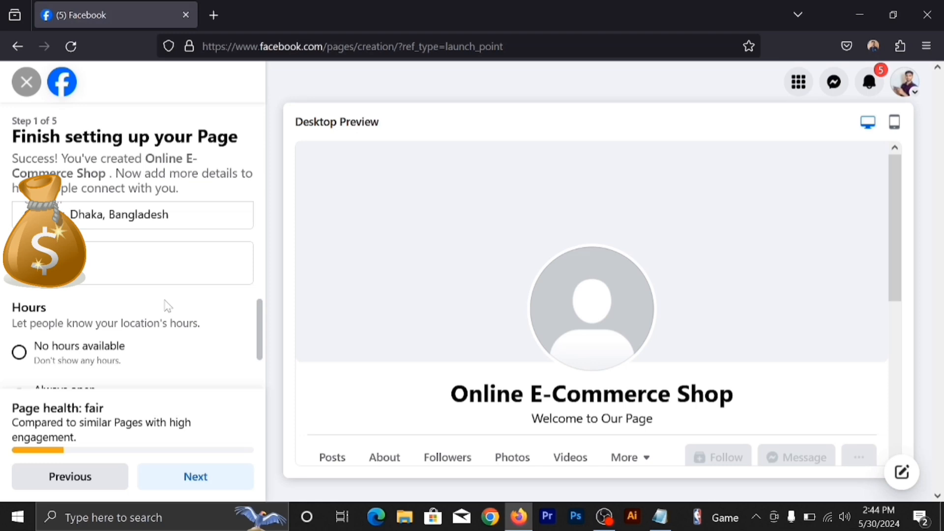
# Step: Set the location's hours to Always open and continue to customizing the Page
pyautogui.scroll(-2, 167, 306)
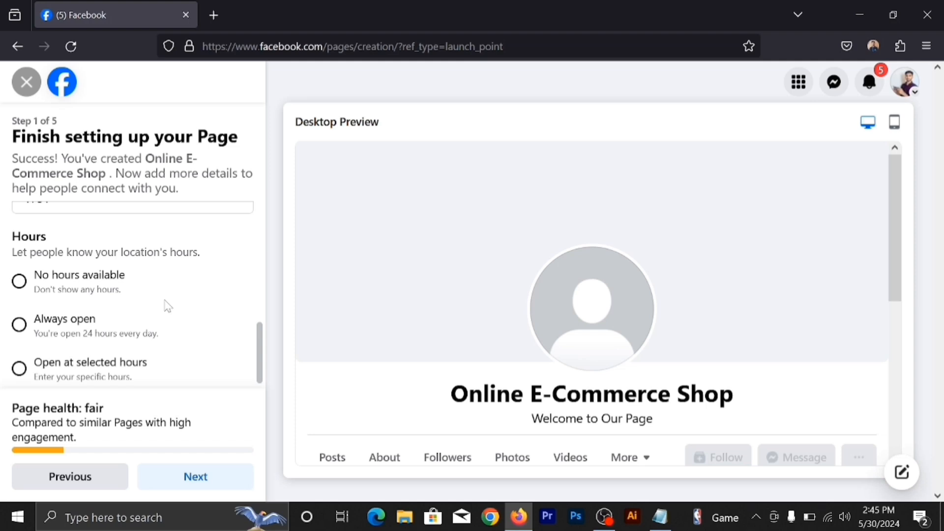
pyautogui.click(20, 327)
pyautogui.scroll(-1, 90, 334)
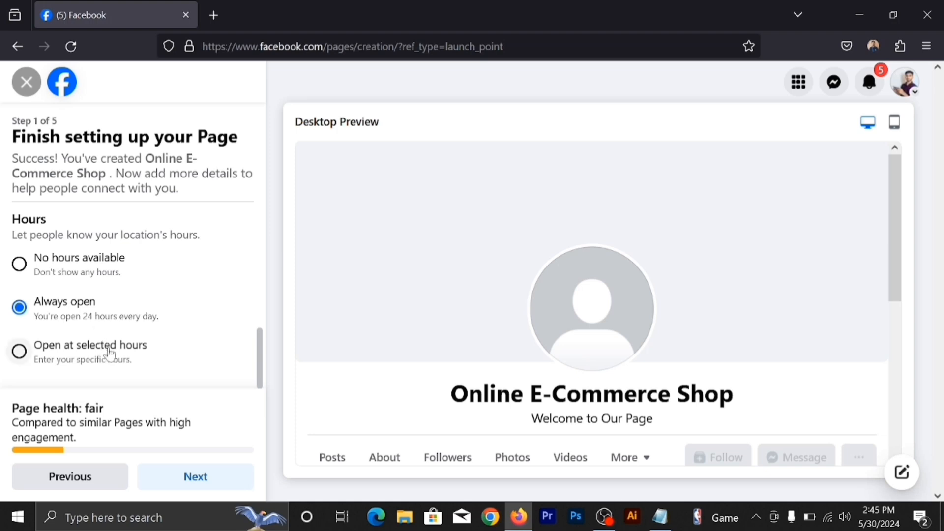
pyautogui.click(183, 477)
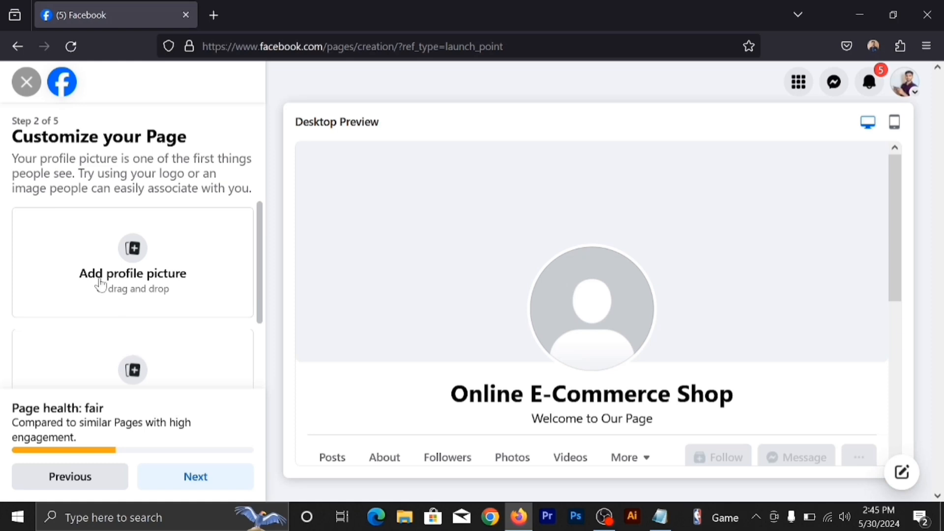
# Step: Upload the "Black & Blue Simple Company Logo" image from the Downloads folder as the profile picture
pyautogui.click(135, 255)
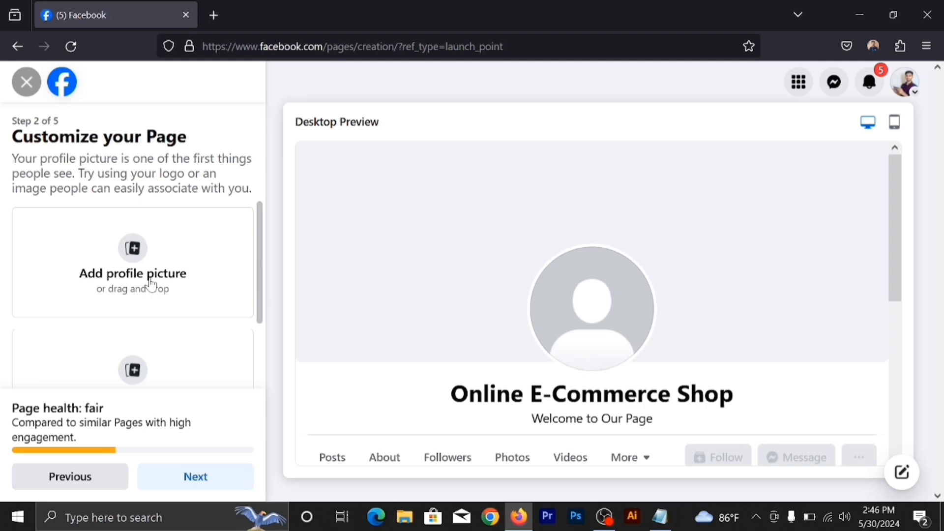
pyautogui.click(144, 256)
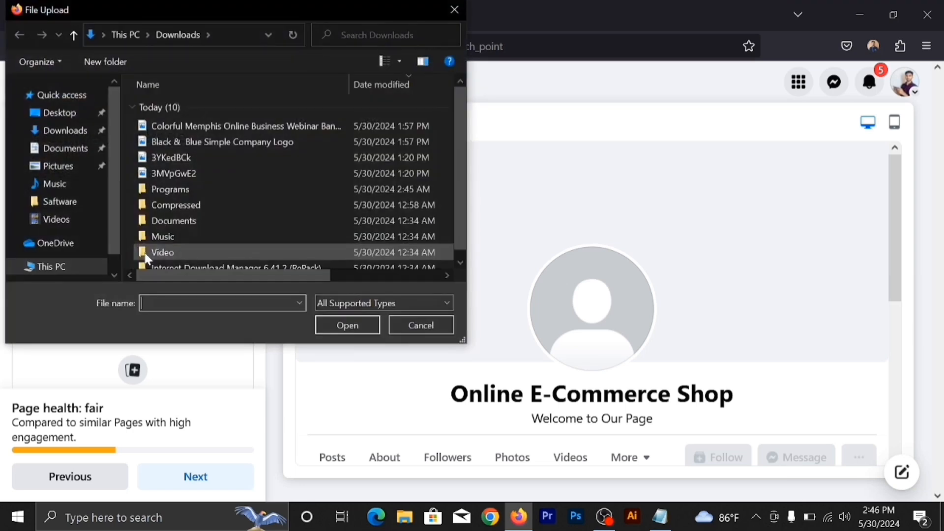
pyautogui.click(50, 140)
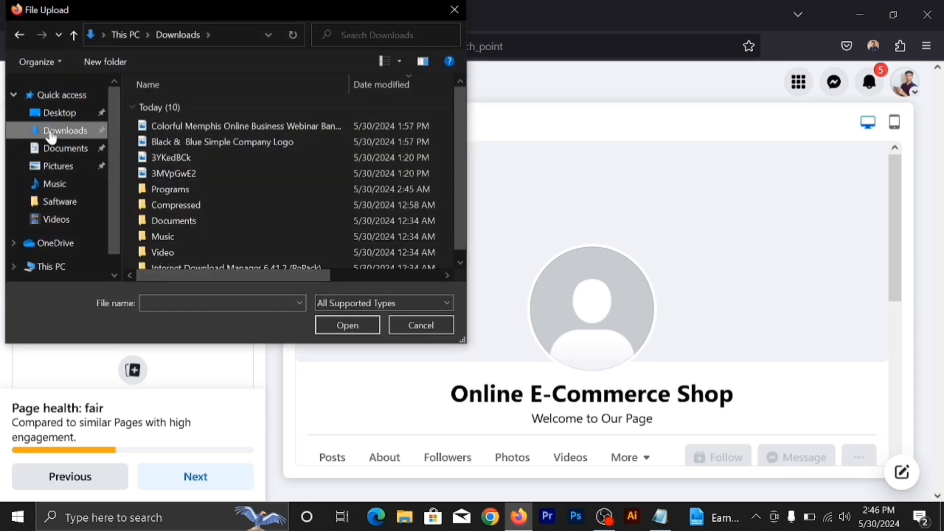
pyautogui.click(176, 141)
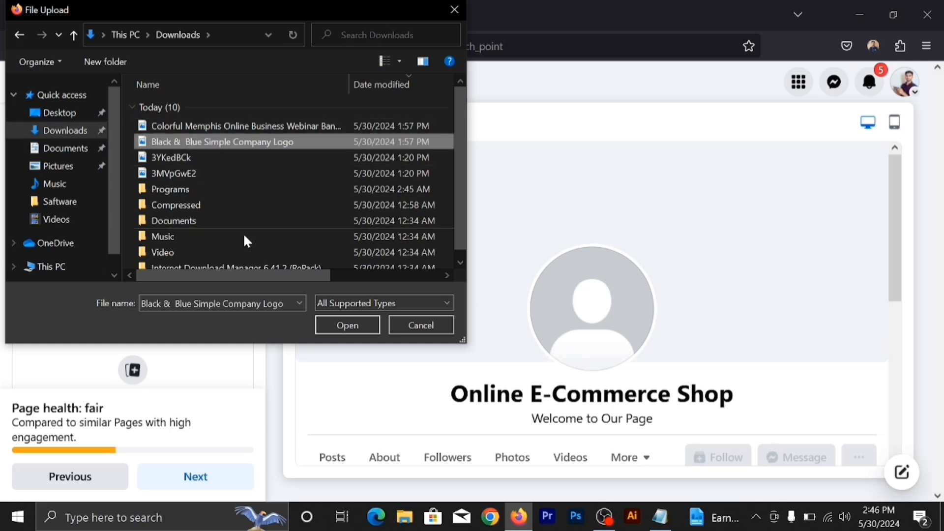
pyautogui.click(347, 329)
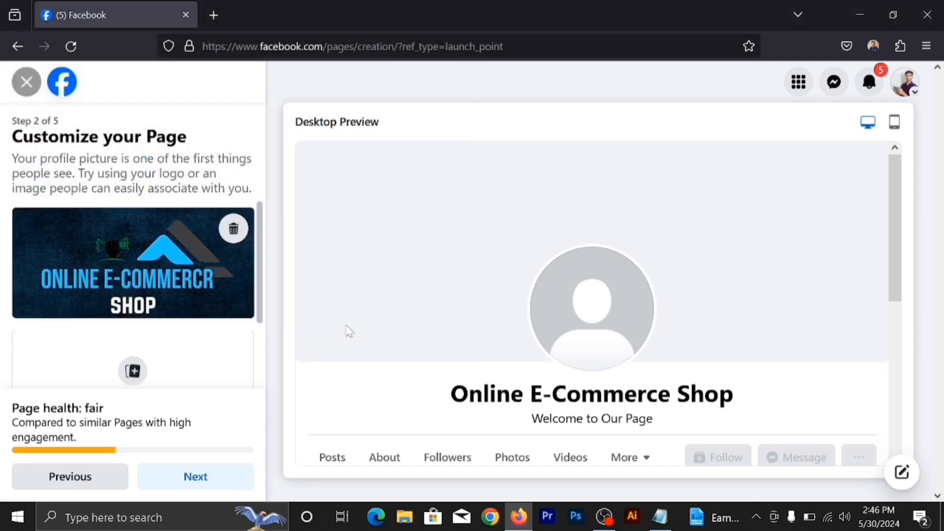
# Step: Upload the "Colorful Memphis Online Business Webinar" banner image from the Downloads folder as the cover photo
pyautogui.scroll(-2, 132, 368)
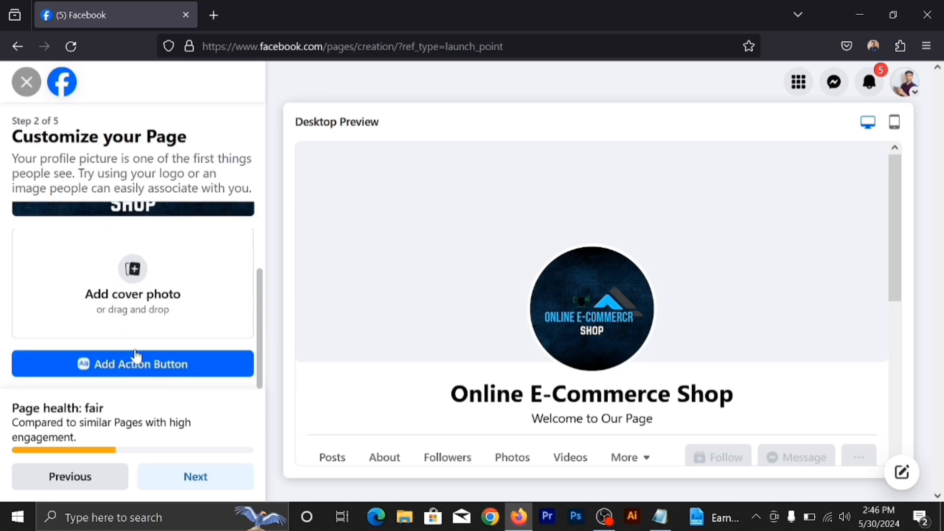
pyautogui.click(133, 270)
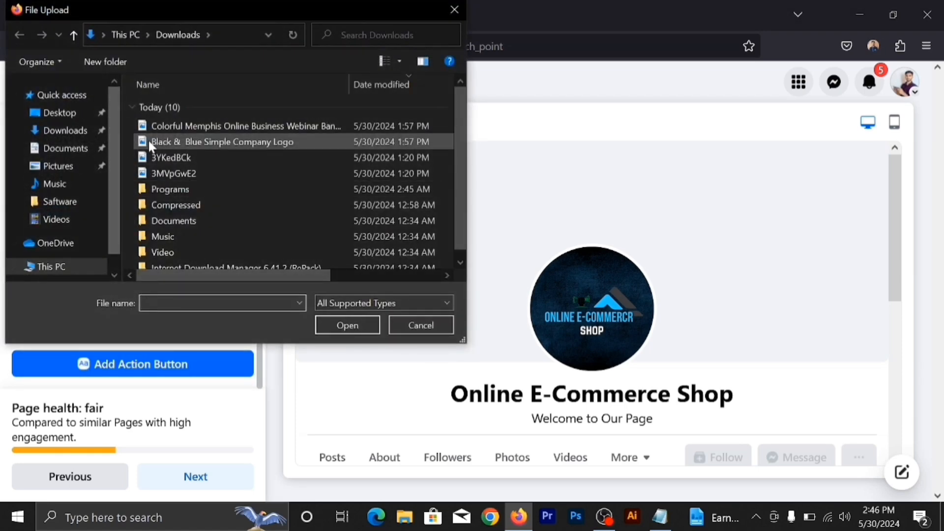
pyautogui.click(182, 126)
pyautogui.click(347, 325)
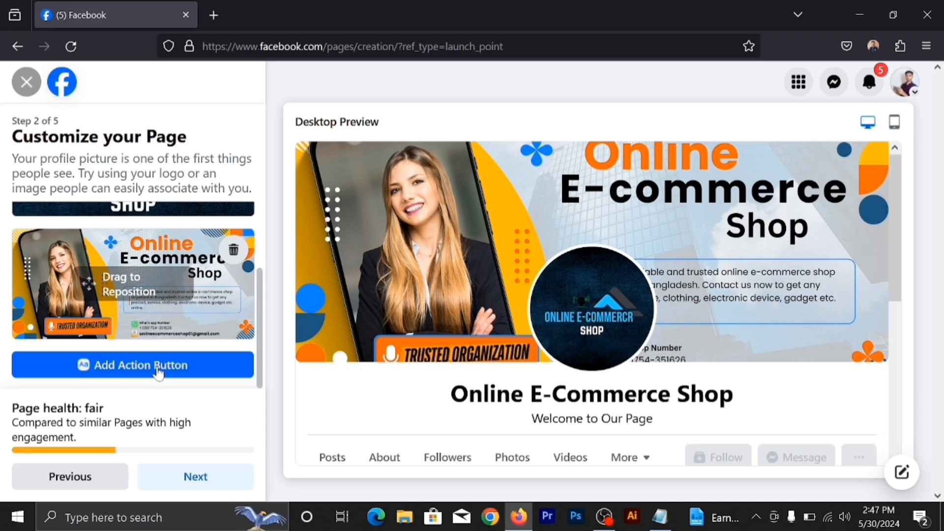
# Step: Try customizing the Page's action button and continue to the WhatsApp connection stage
pyautogui.click(125, 369)
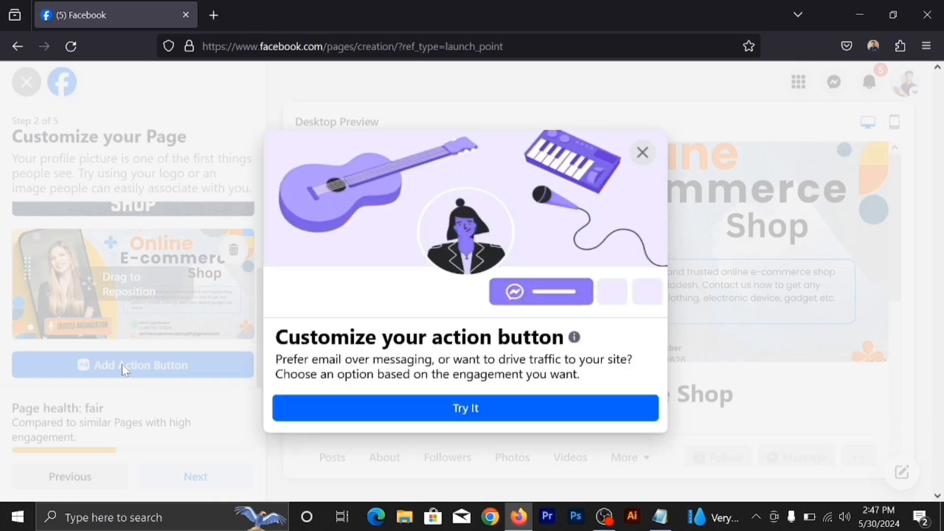
pyautogui.click(429, 417)
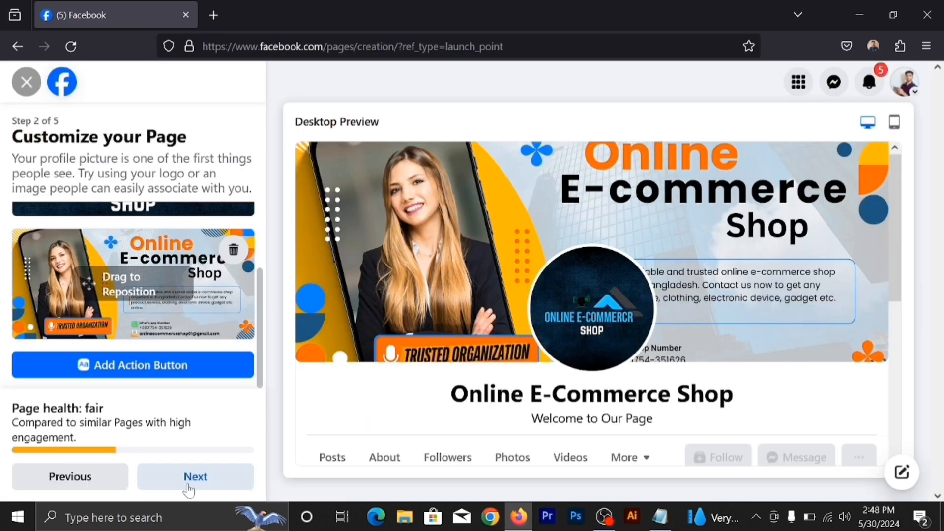
pyautogui.click(188, 486)
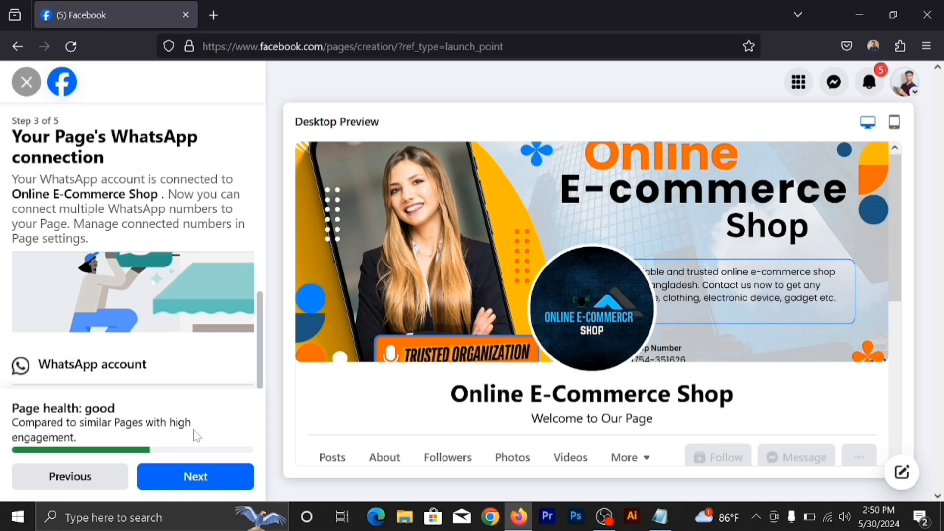
# Step: Invite the maximum 1000 friends to the Page, send the invites, and finish the Page creation with the default notification settings
pyautogui.click(191, 484)
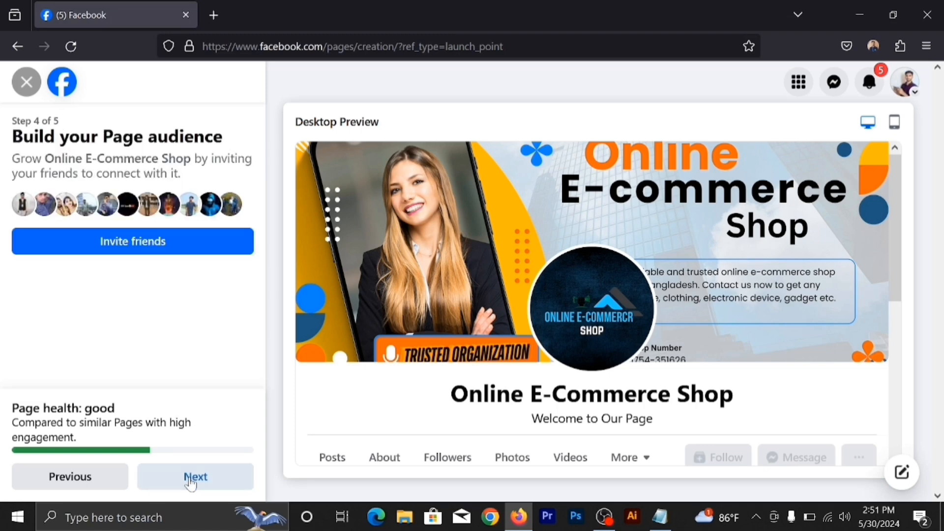
pyautogui.click(142, 242)
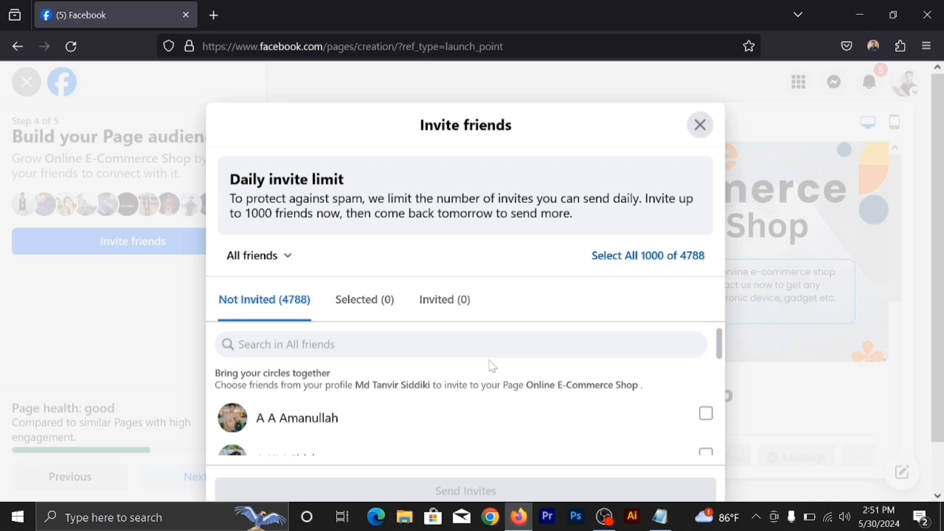
pyautogui.scroll(-3, 485, 405)
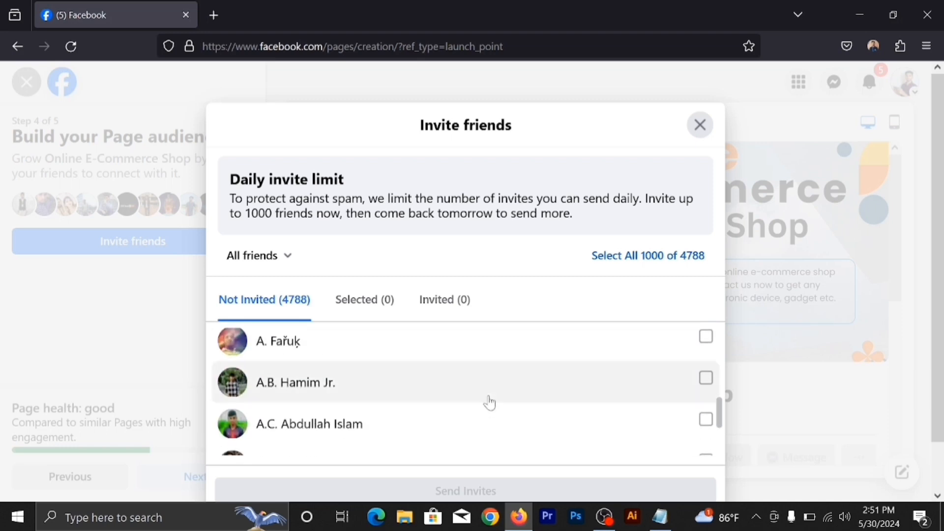
pyautogui.click(487, 398)
pyautogui.click(500, 359)
pyautogui.scroll(3, 509, 363)
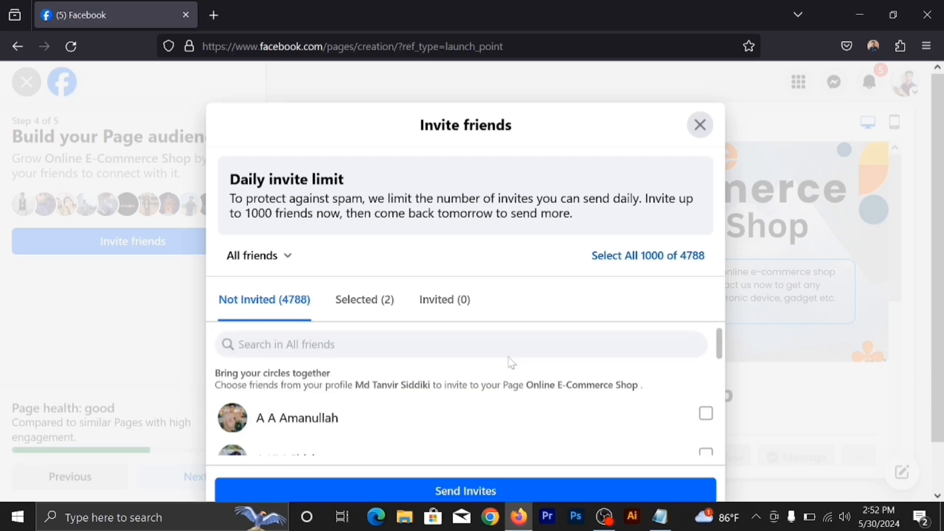
pyautogui.click(621, 259)
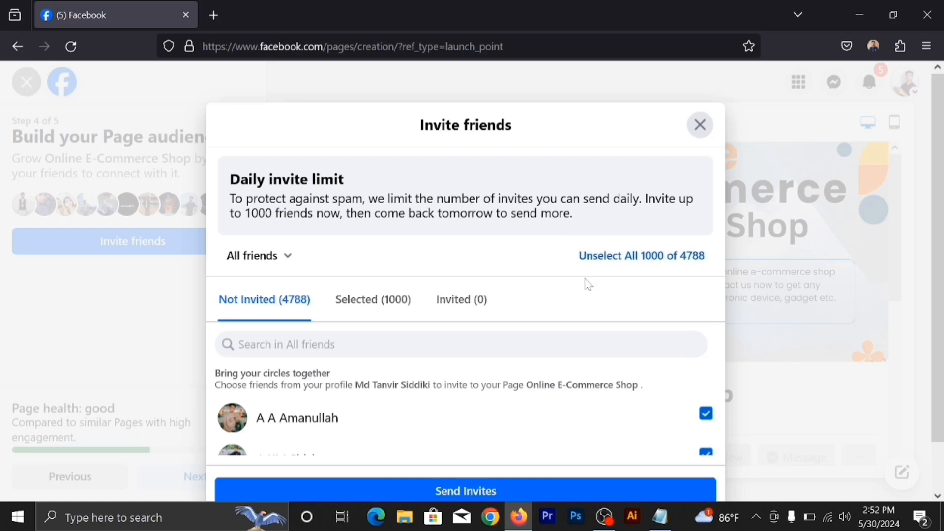
pyautogui.click(503, 492)
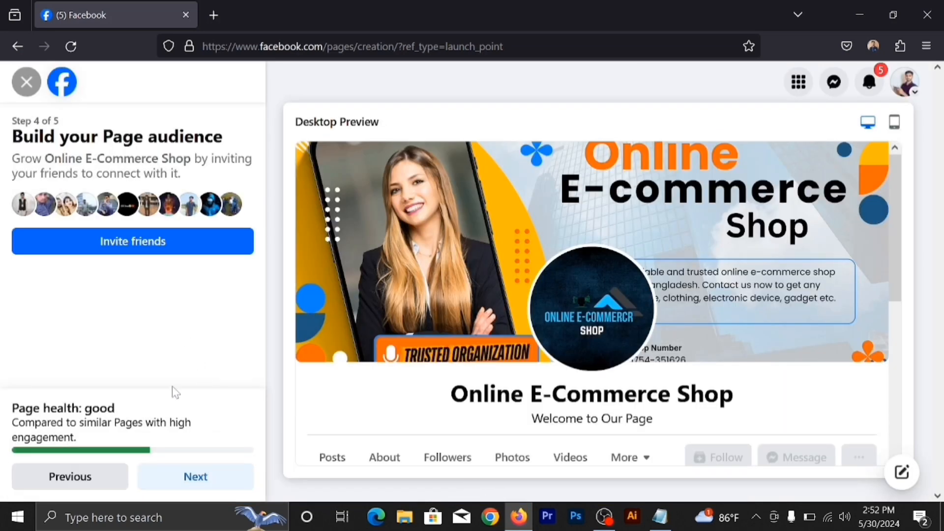
pyautogui.click(199, 476)
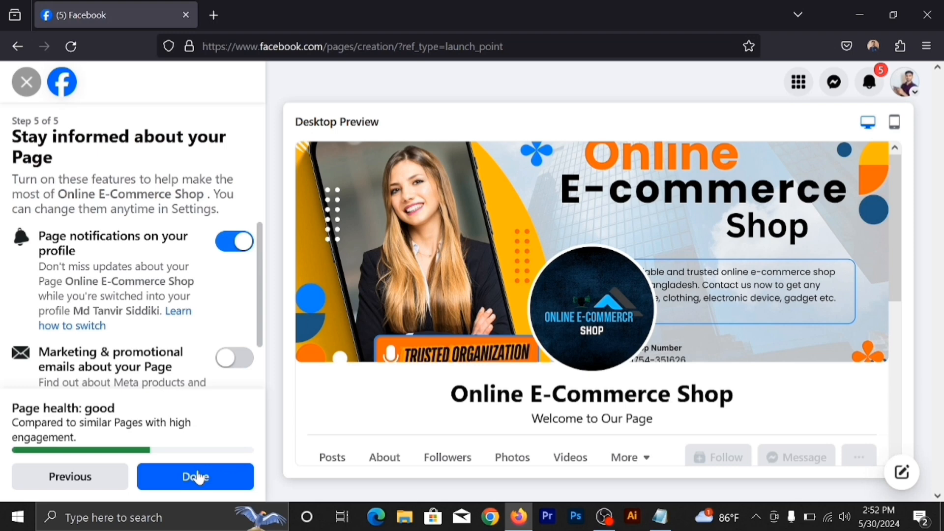
pyautogui.click(198, 477)
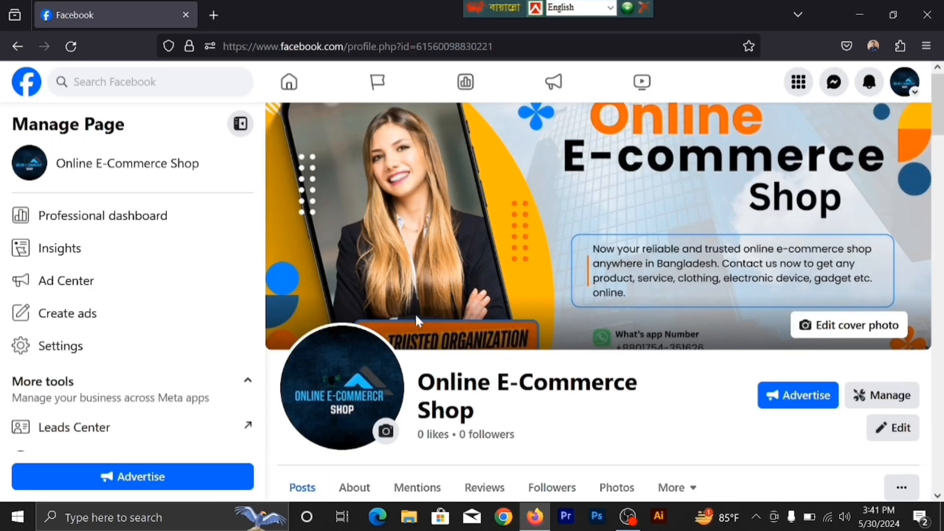
# Step: Review the Page health section and its full checklist of remaining and completed setup steps, then return to the Page
pyautogui.scroll(-5, 417, 314)
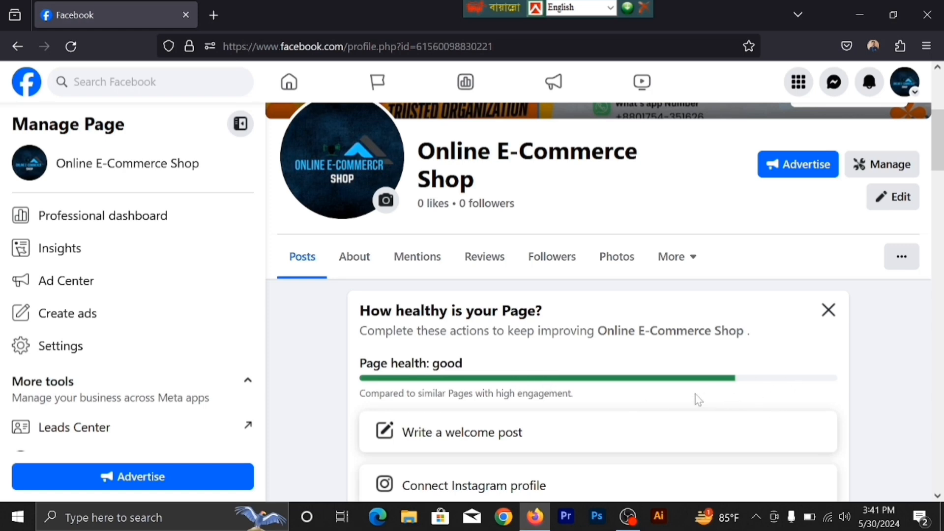
pyautogui.scroll(-3, 698, 400)
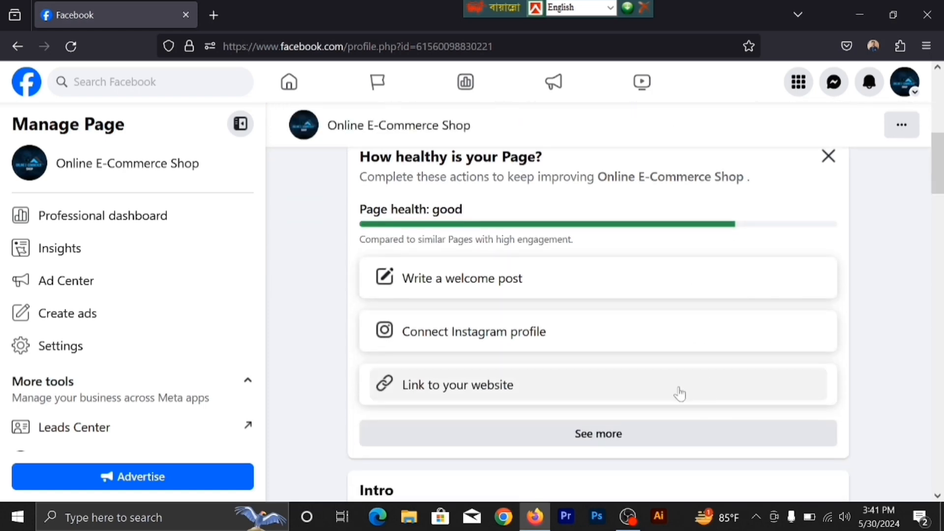
pyautogui.click(592, 446)
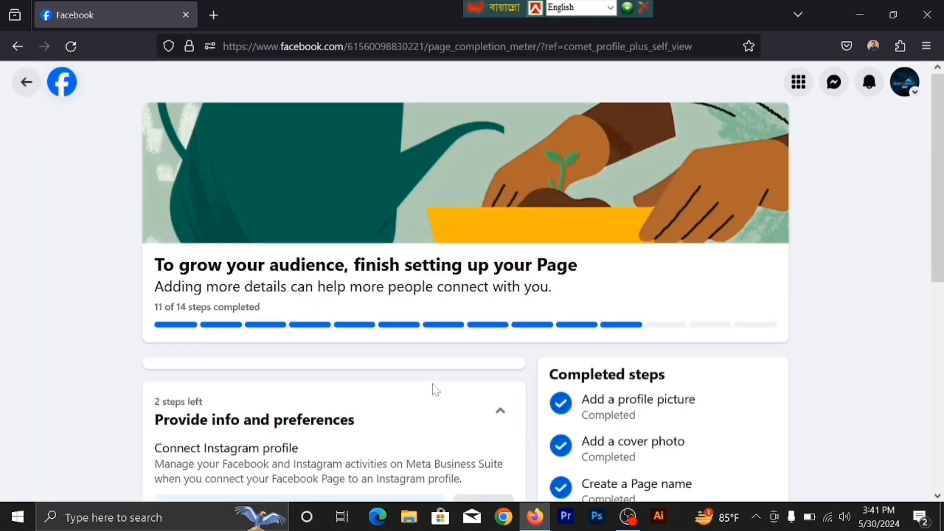
pyautogui.scroll(-5, 434, 389)
pyautogui.scroll(-3, 434, 389)
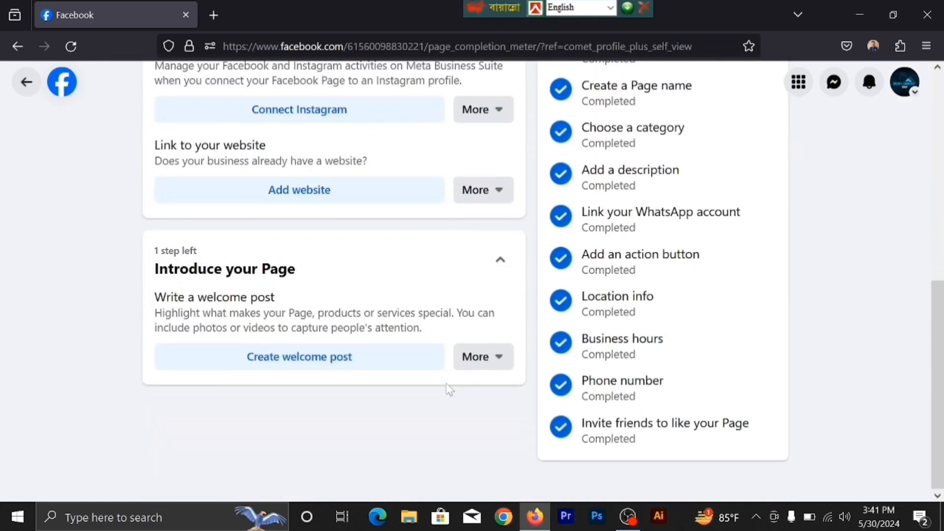
pyautogui.scroll(8, 447, 386)
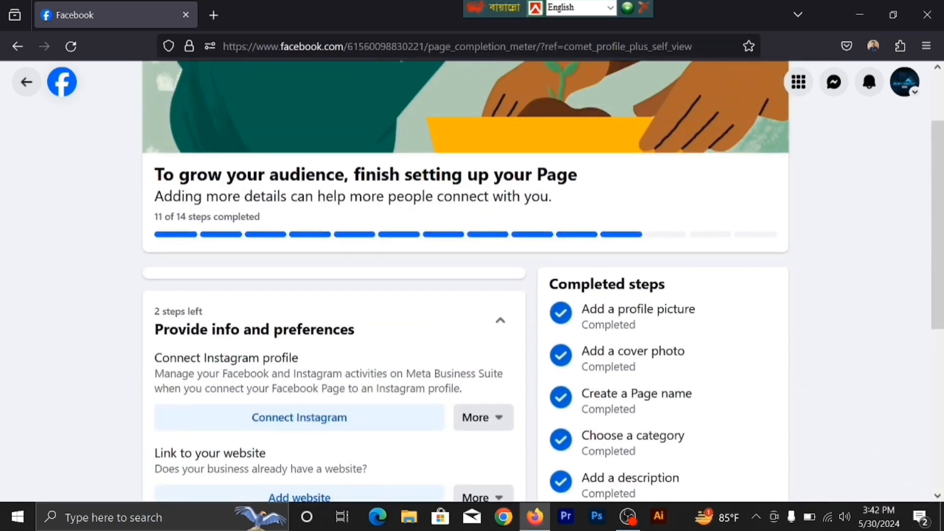
pyautogui.hotkey('alt', 'Left')
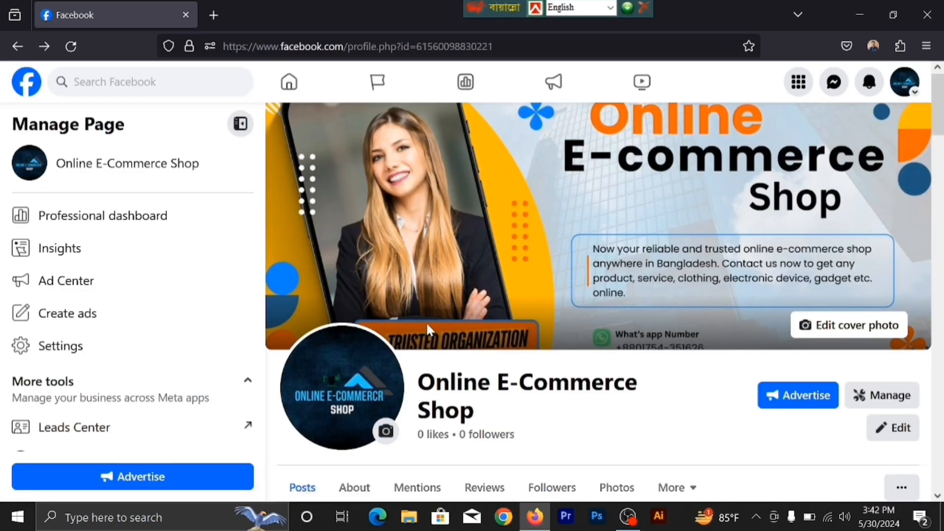
# Step: Open the Page's About section and look through its contact info and the website and social link options
pyautogui.click(225, 346)
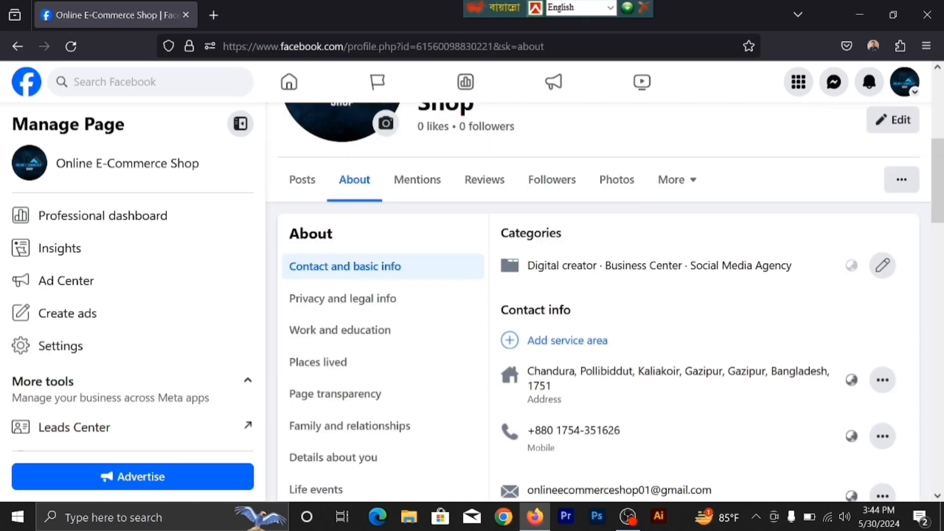
pyautogui.scroll(-2, 590, 438)
pyautogui.scroll(-2, 586, 432)
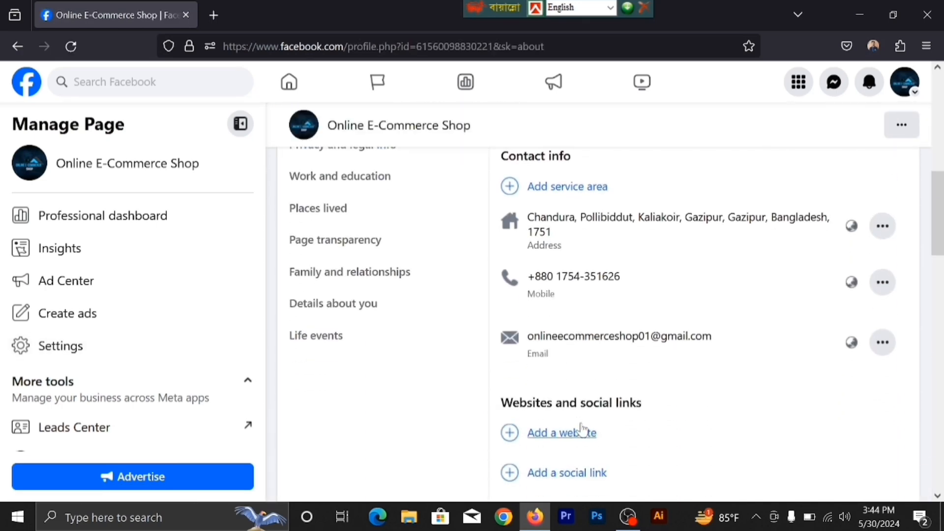
pyautogui.scroll(3, 582, 430)
pyautogui.scroll(-3, 582, 430)
pyautogui.scroll(1, 582, 430)
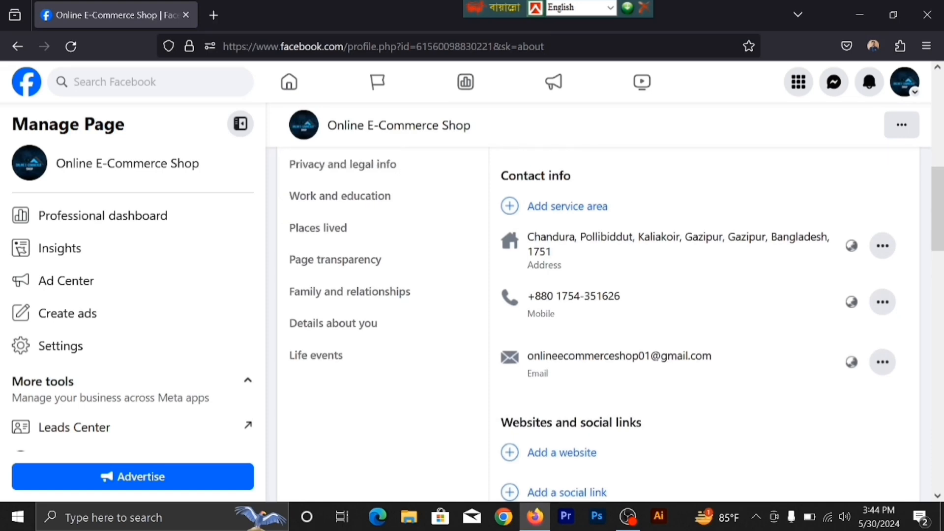
pyautogui.scroll(3, 587, 412)
pyautogui.scroll(-6, 586, 412)
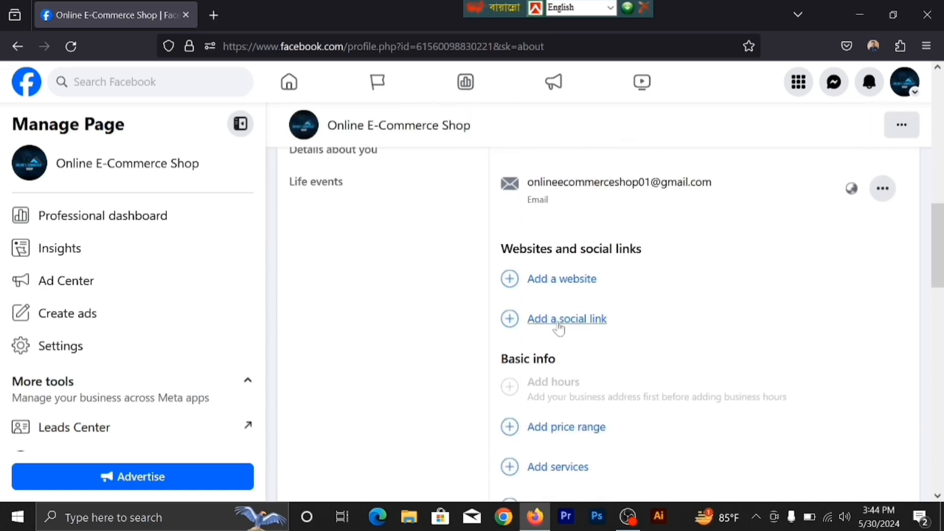
# Step: In the Page's basic info, set and save the price range as $$$ (Expensive) and the gender as Female
pyautogui.scroll(-2, 558, 365)
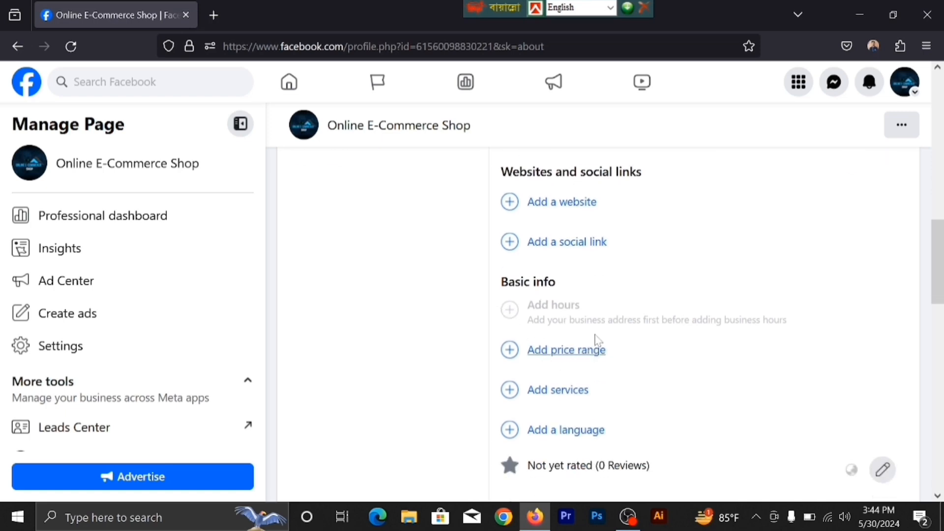
pyautogui.scroll(-2, 596, 341)
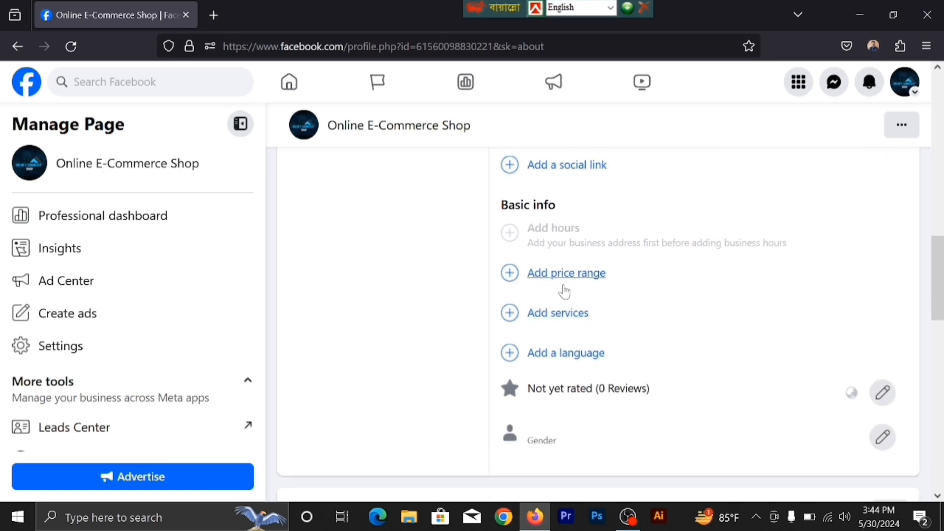
pyautogui.click(581, 279)
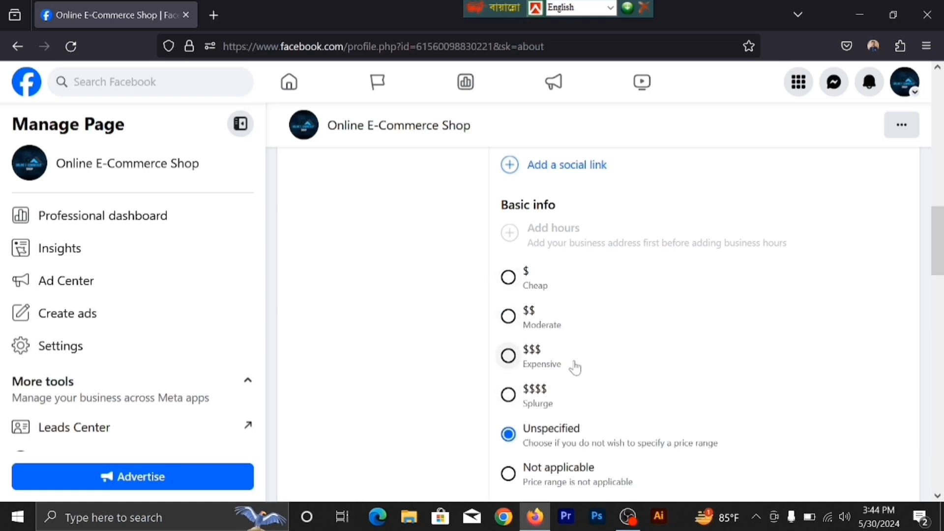
pyautogui.click(533, 361)
pyautogui.scroll(-2, 467, 398)
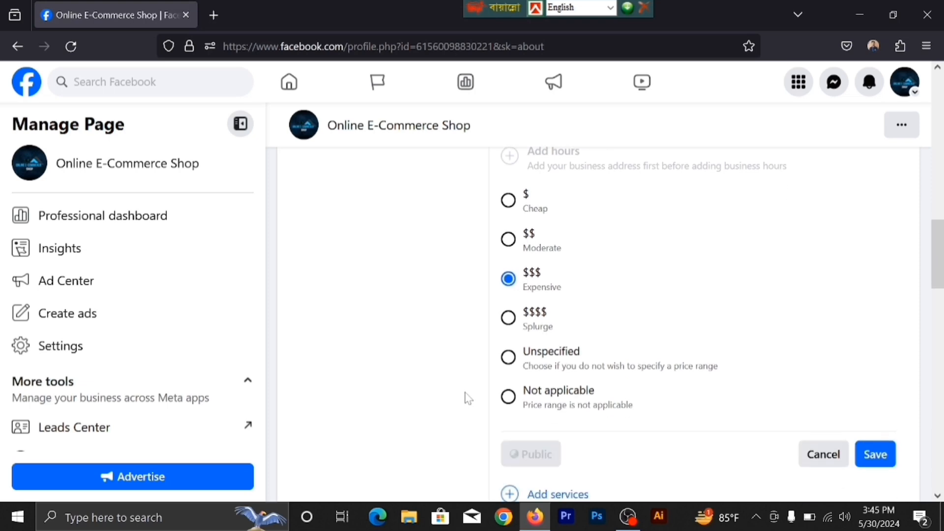
pyautogui.scroll(-2, 467, 398)
pyautogui.click(875, 377)
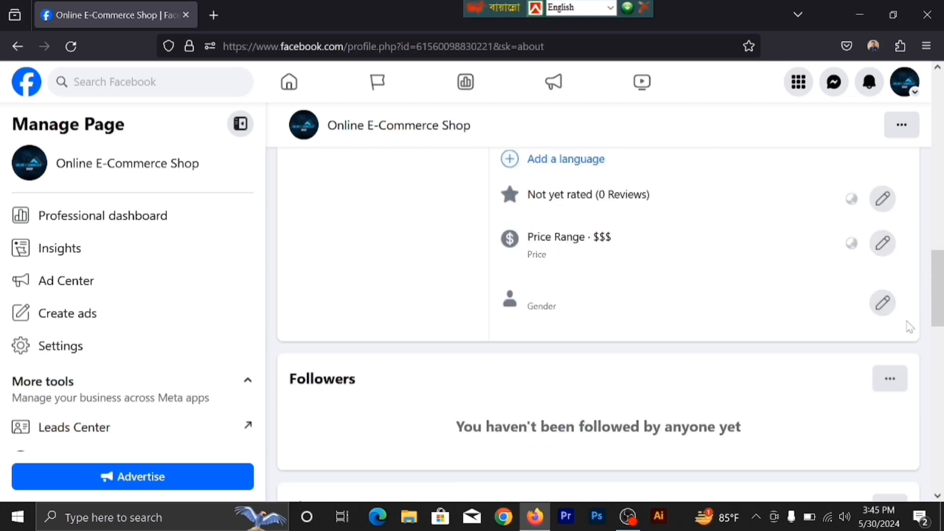
pyautogui.click(883, 311)
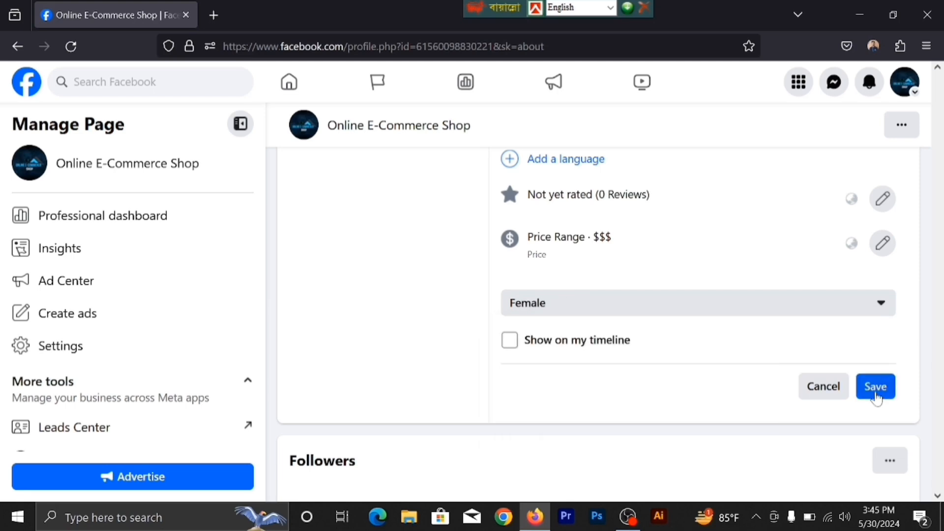
pyautogui.click(876, 388)
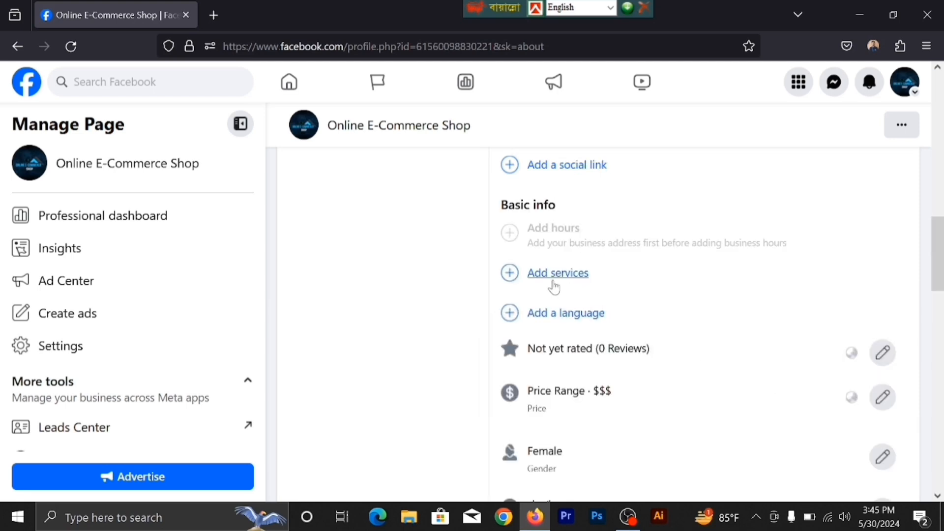
# Step: Add the services Delivery, Online booking and In-store shopping to the Page's basic info and save them
pyautogui.click(543, 274)
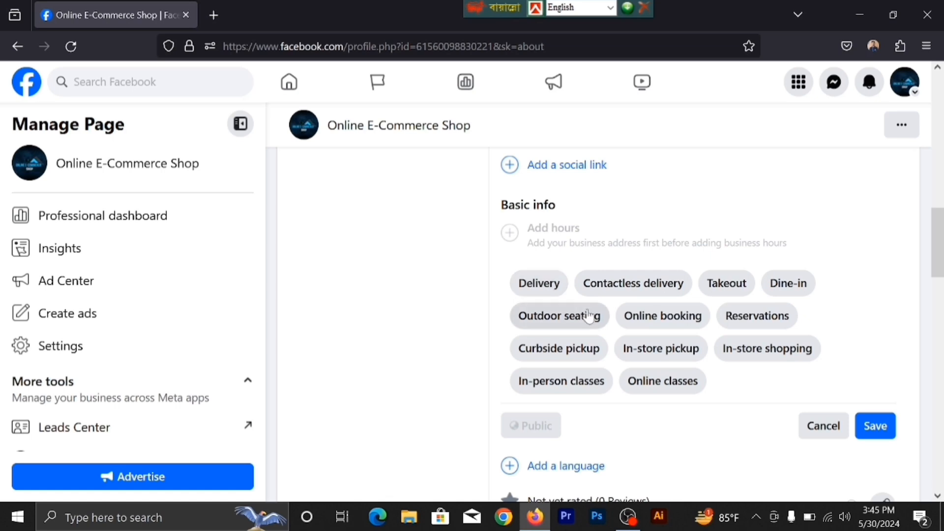
pyautogui.click(547, 292)
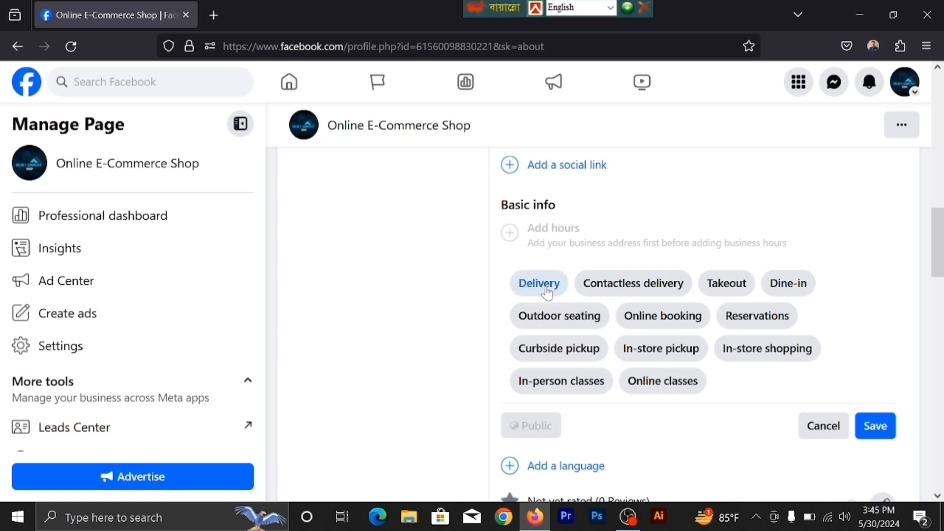
pyautogui.click(617, 288)
pyautogui.click(606, 289)
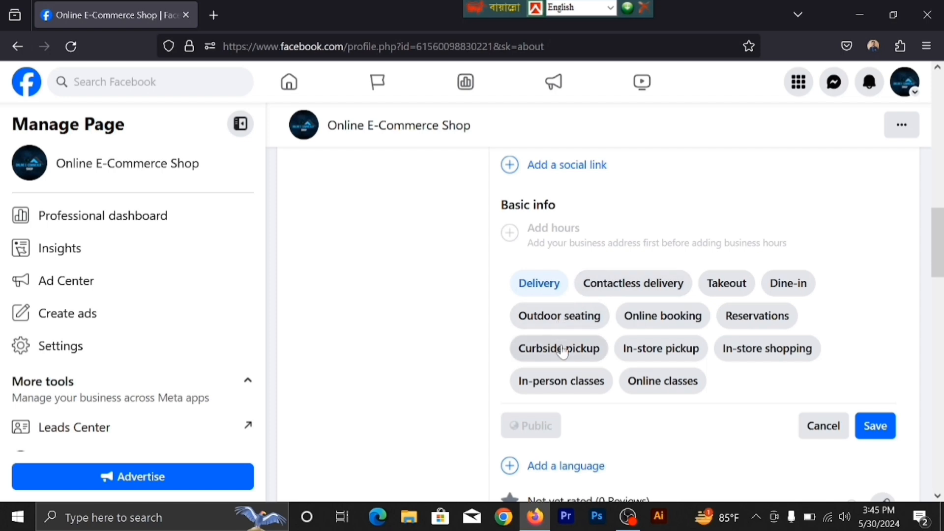
pyautogui.click(644, 319)
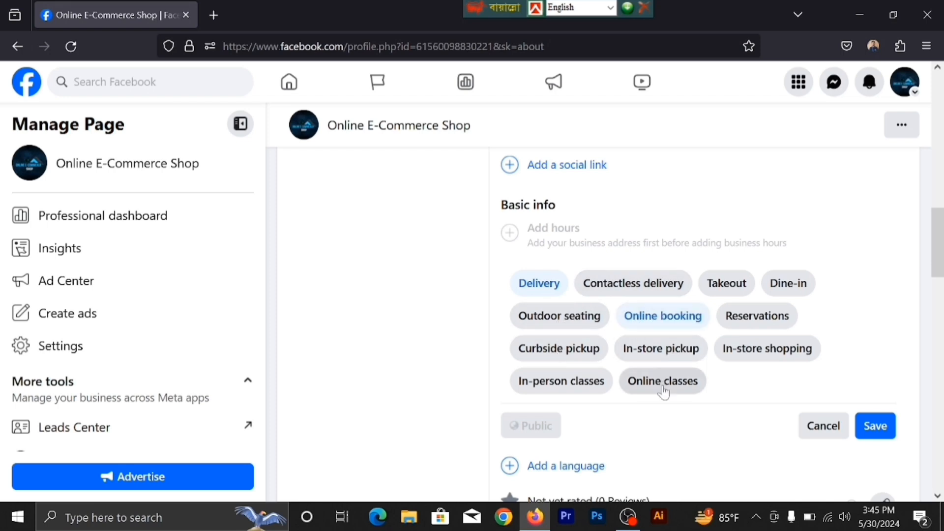
pyautogui.click(742, 359)
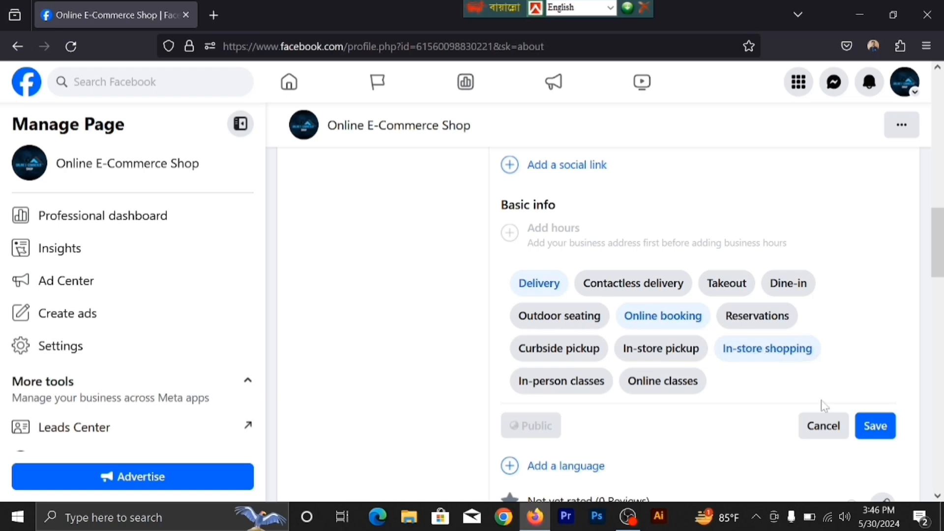
pyautogui.click(875, 427)
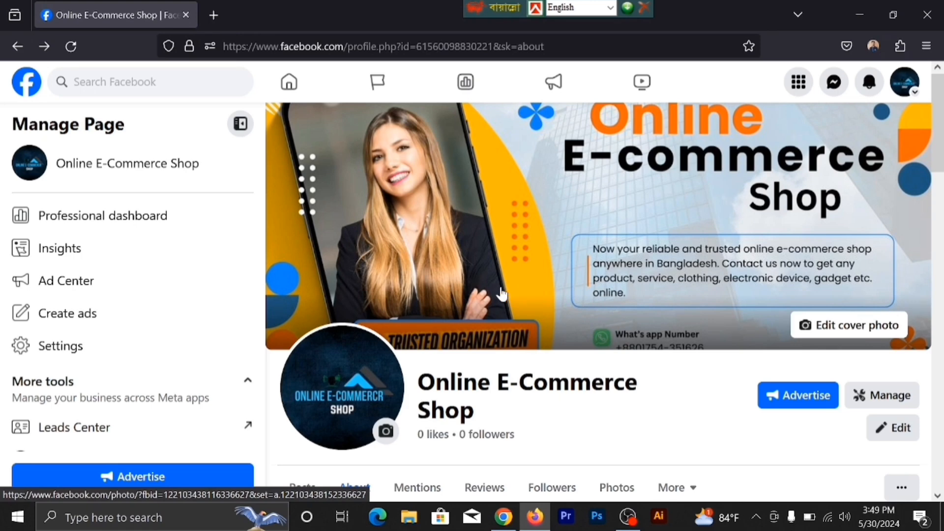
# Step: Open the Page setup section of the Page's settings and highlight the Name entry
pyautogui.click(58, 347)
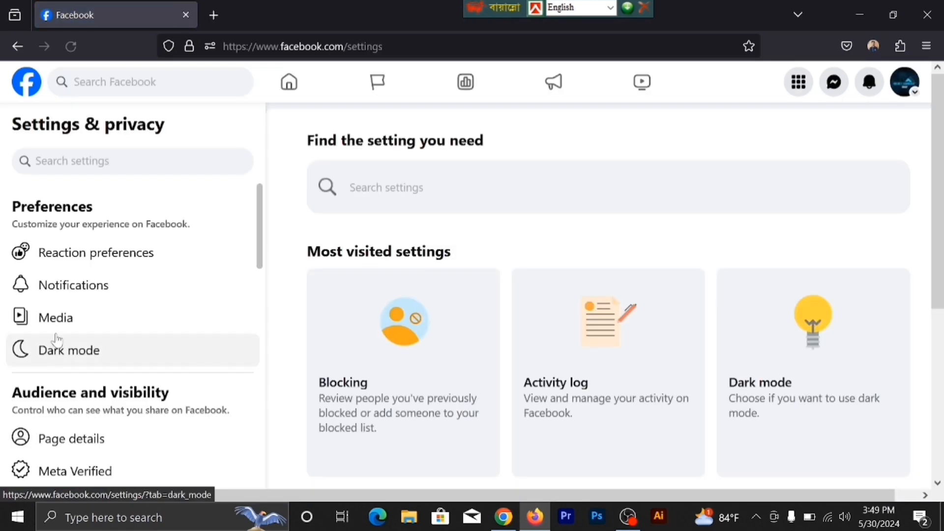
pyautogui.scroll(-4, 57, 344)
pyautogui.scroll(-1, 57, 338)
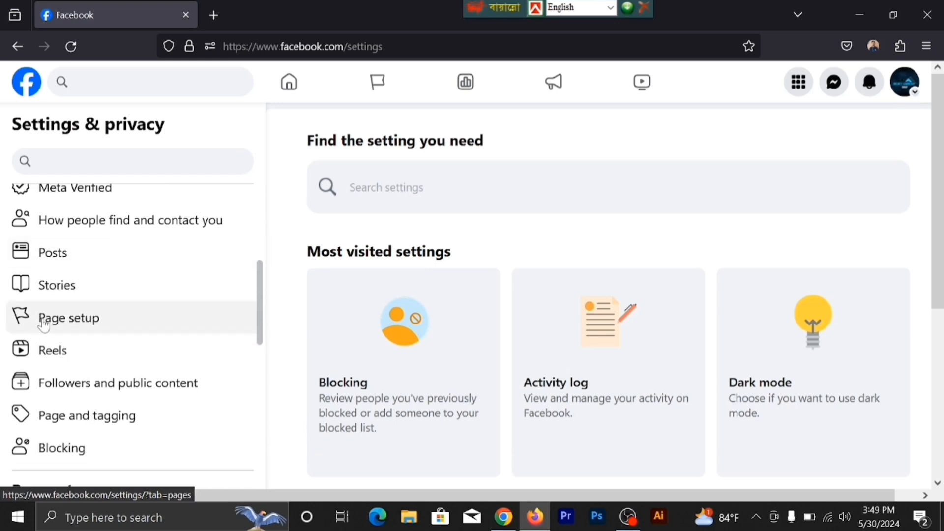
pyautogui.click(45, 325)
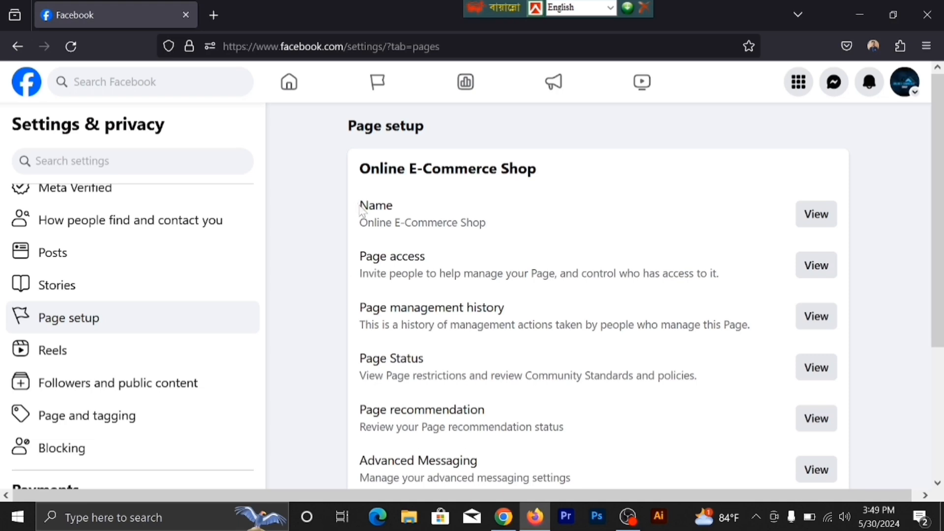
pyautogui.moveTo(361, 208); pyautogui.dragTo(548, 216)
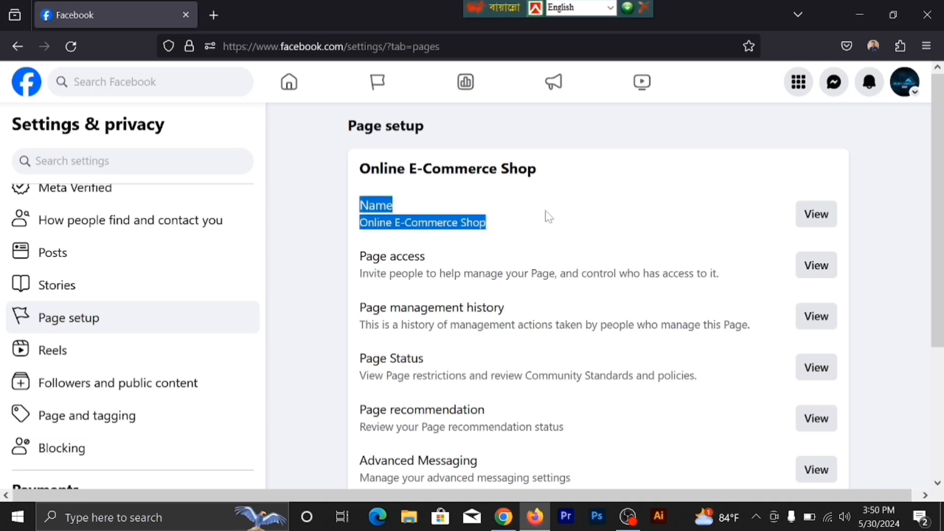
# Step: Set the Page's username to onlineecommerceshop01, save it and authorize the change with the account password
pyautogui.click(549, 216)
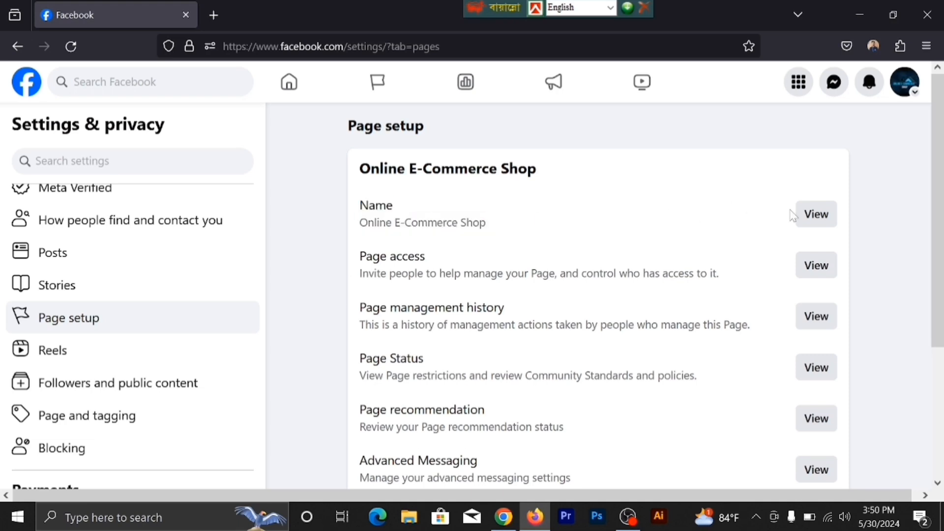
pyautogui.click(817, 226)
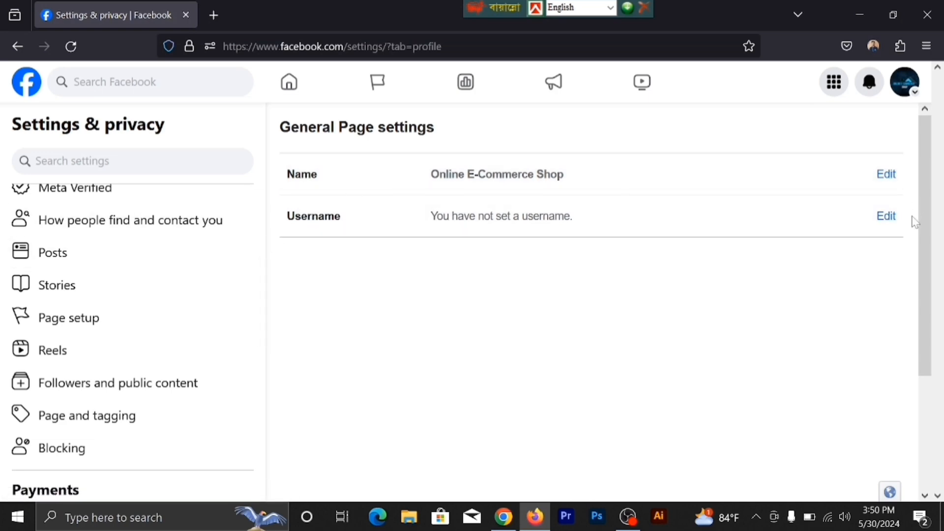
pyautogui.click(887, 216)
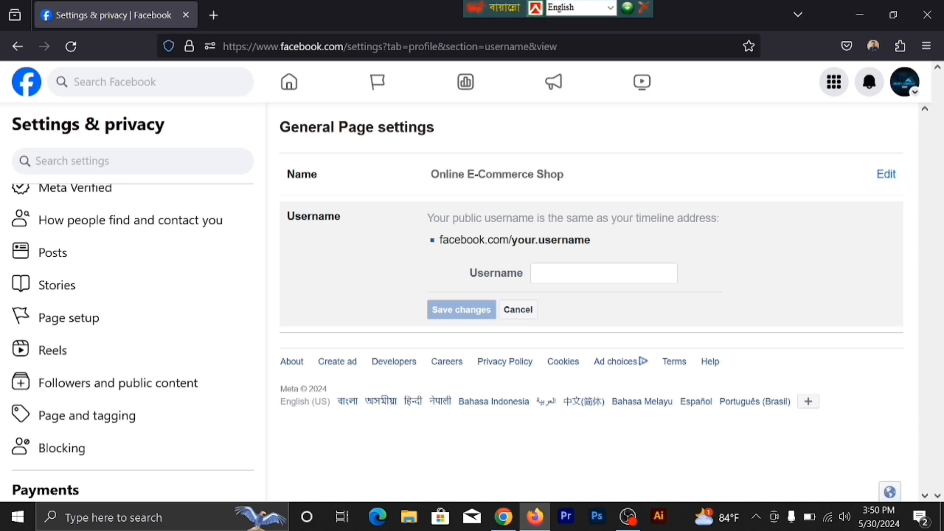
pyautogui.click(552, 270)
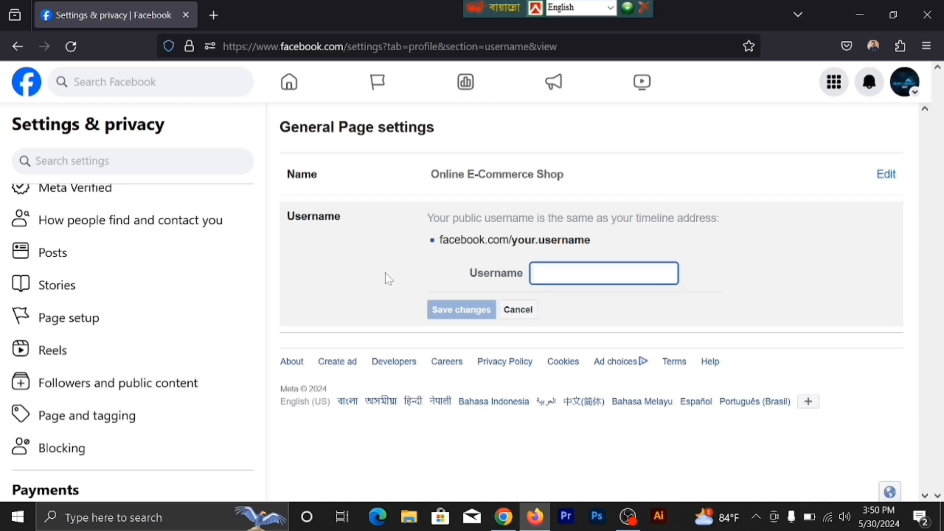
pyautogui.write('onlineecommerceshop01')
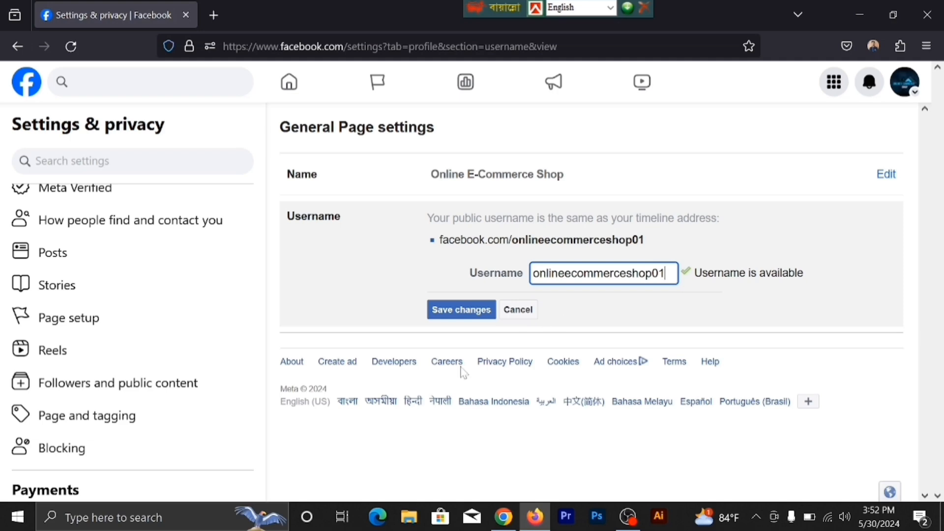
pyautogui.click(455, 319)
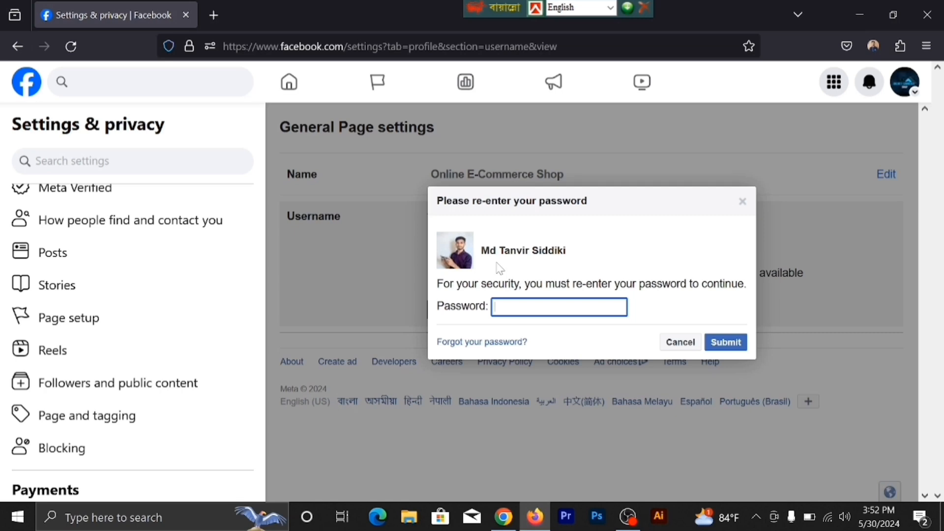
pyautogui.hotkey('ctrl', 'v')
pyautogui.click(725, 342)
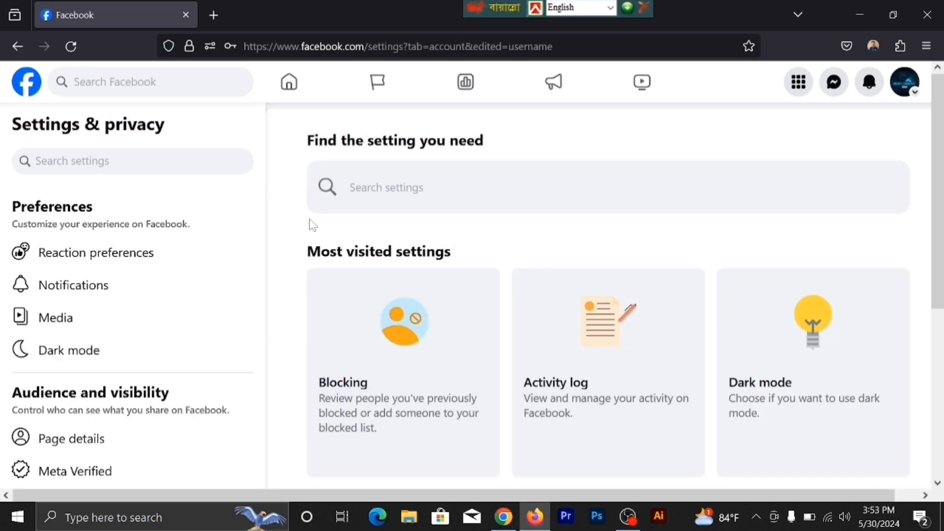
# Step: Return to the Page setup settings and open the Name entry
pyautogui.scroll(-4, 156, 374)
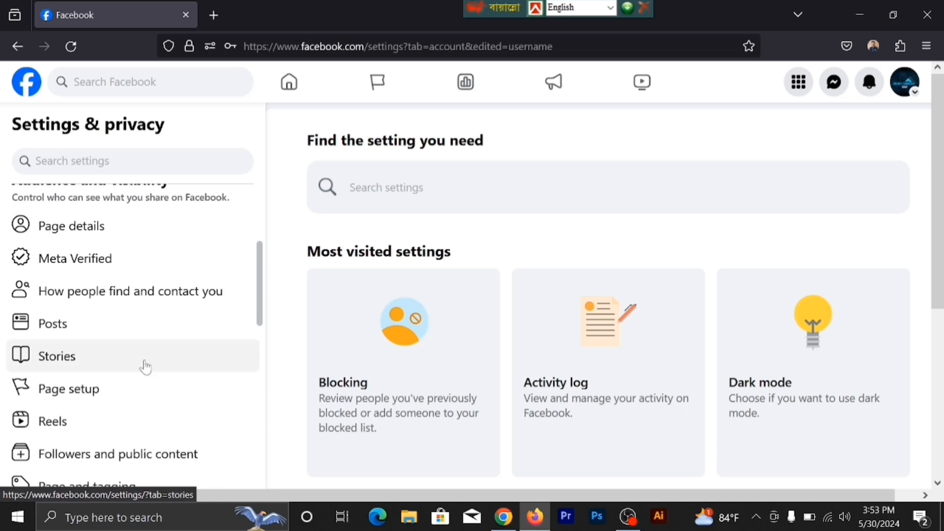
pyautogui.click(88, 397)
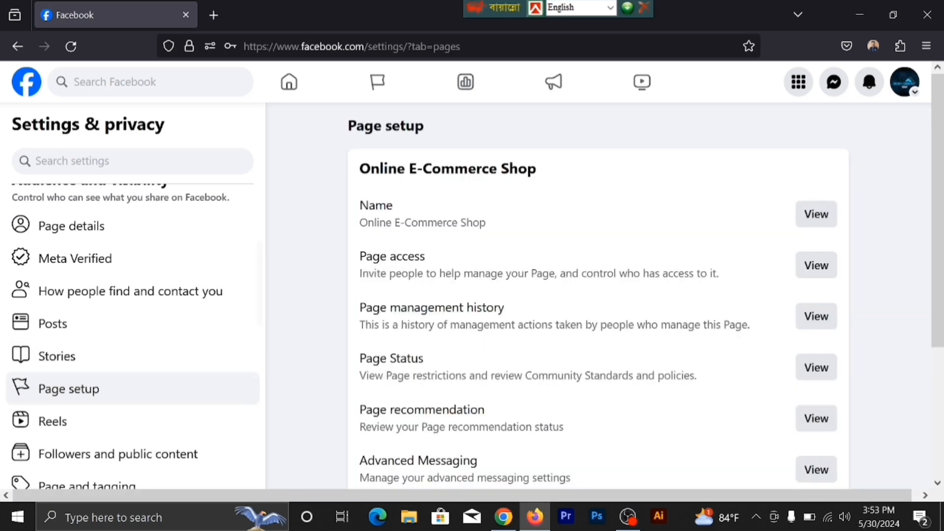
pyautogui.click(818, 214)
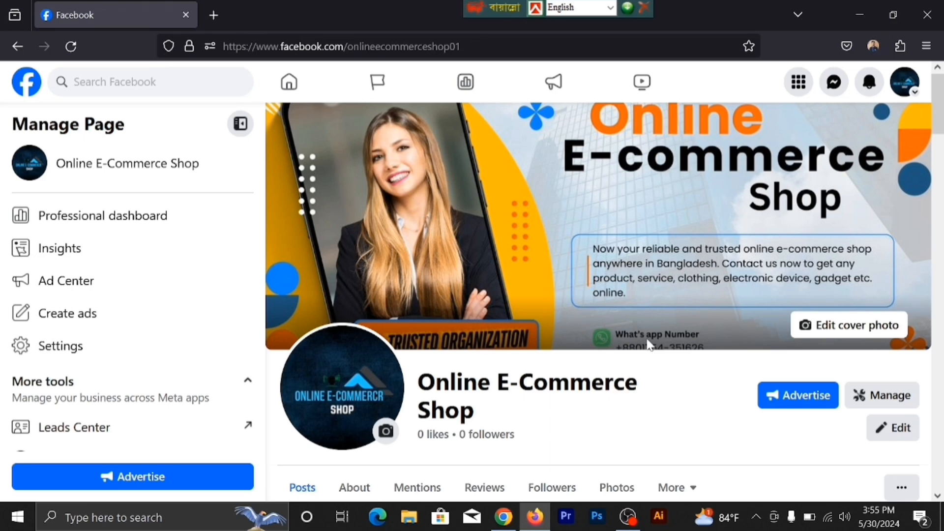
# Step: Look through the Page's health checklist, intro details and published posts
pyautogui.scroll(-7, 733, 378)
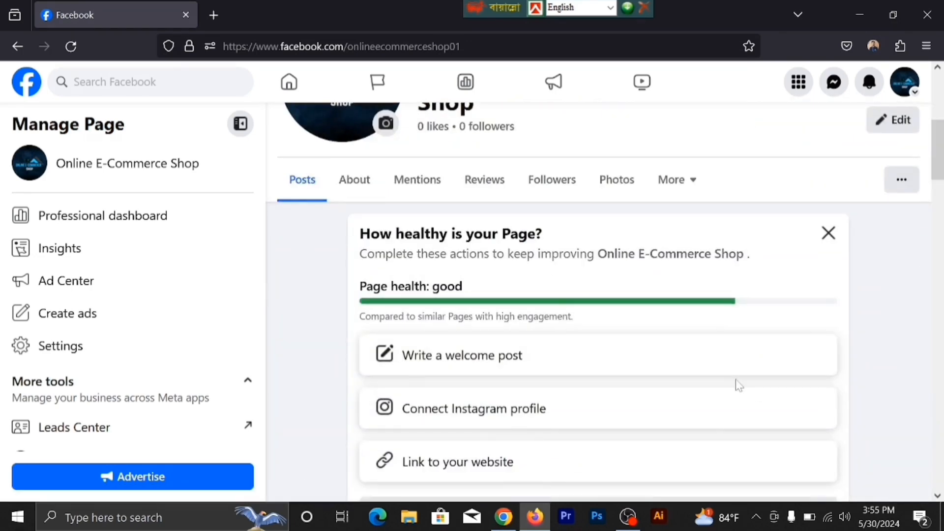
pyautogui.scroll(-12, 733, 386)
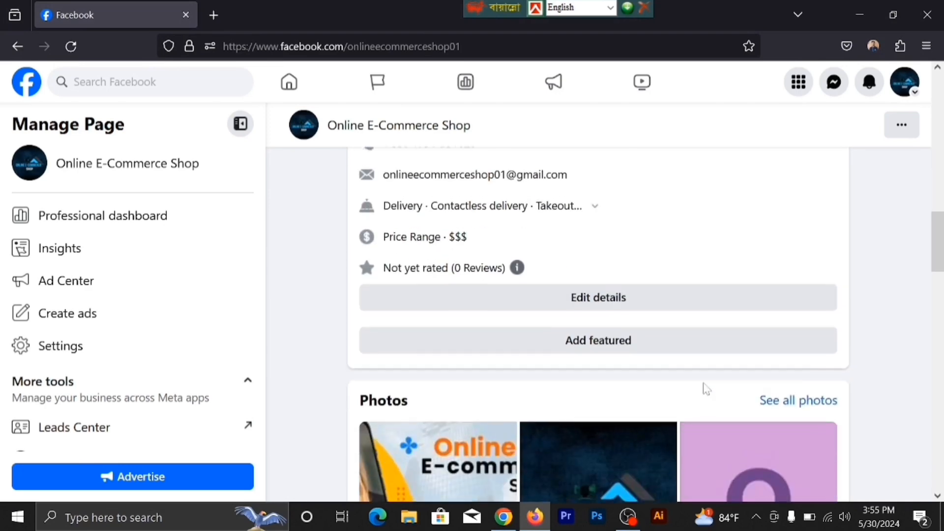
pyautogui.scroll(10, 703, 389)
pyautogui.scroll(-10, 702, 389)
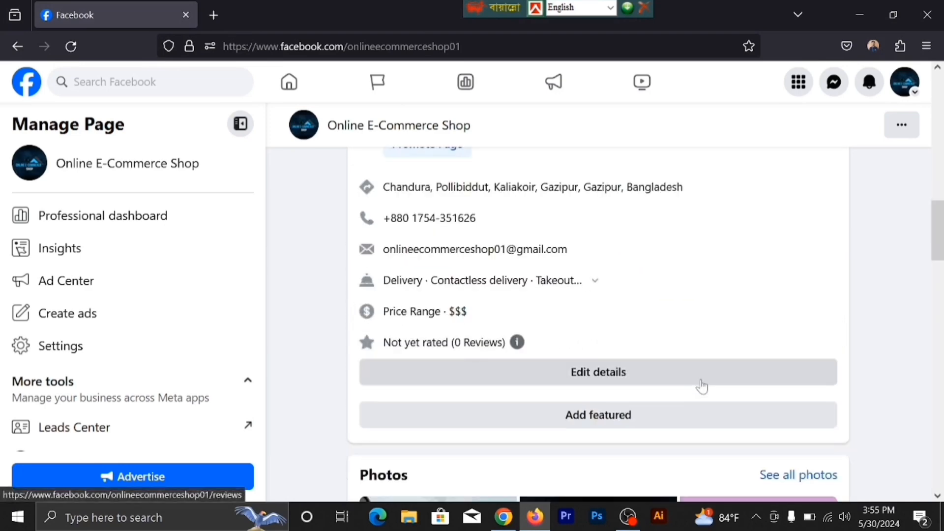
pyautogui.click(689, 339)
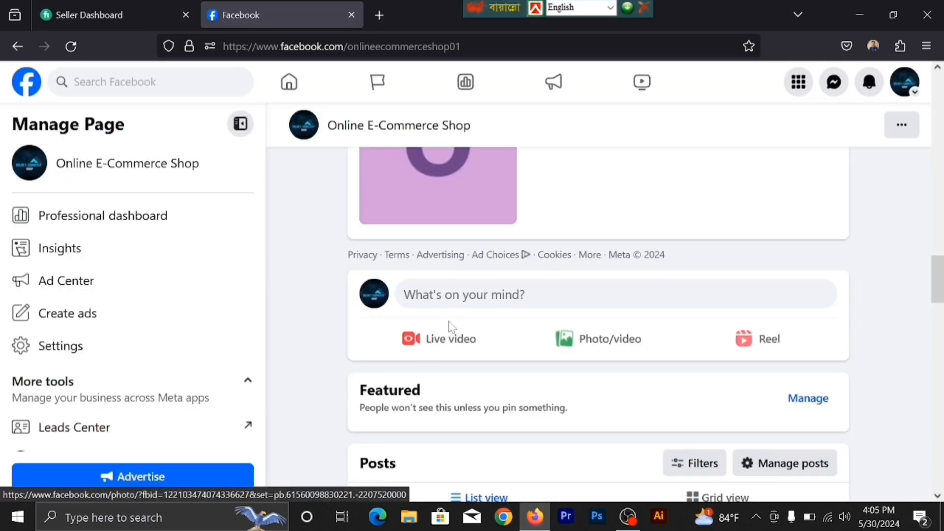
pyautogui.scroll(-1, 452, 325)
pyautogui.scroll(-10, 451, 325)
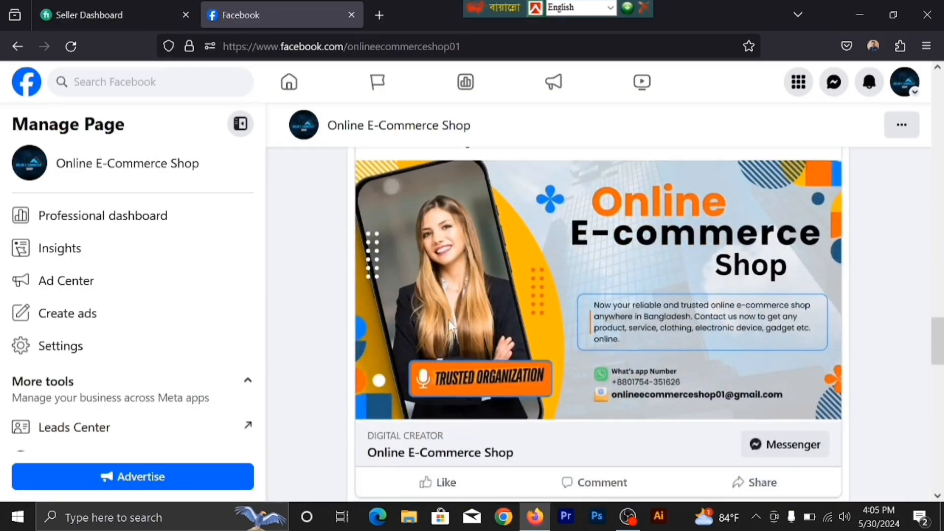
pyautogui.scroll(3, 450, 325)
pyautogui.scroll(-8, 450, 324)
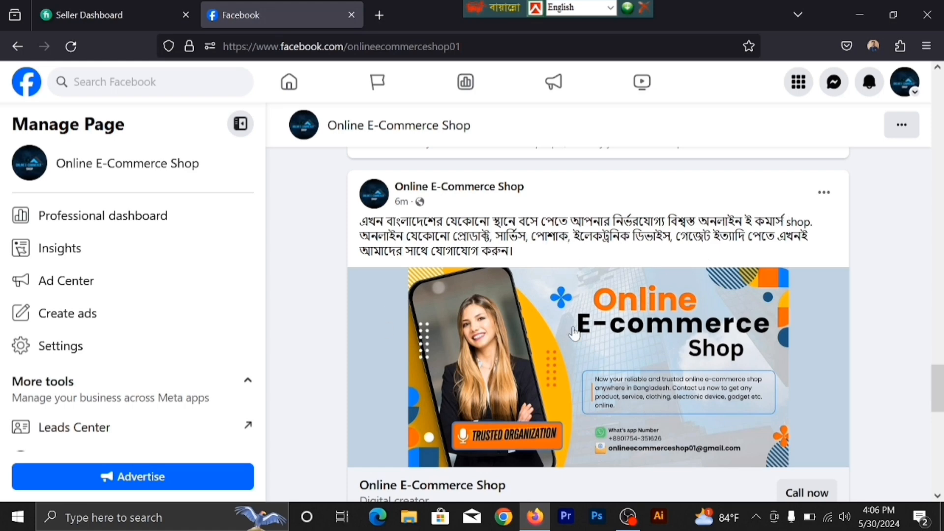
pyautogui.scroll(-5, 597, 332)
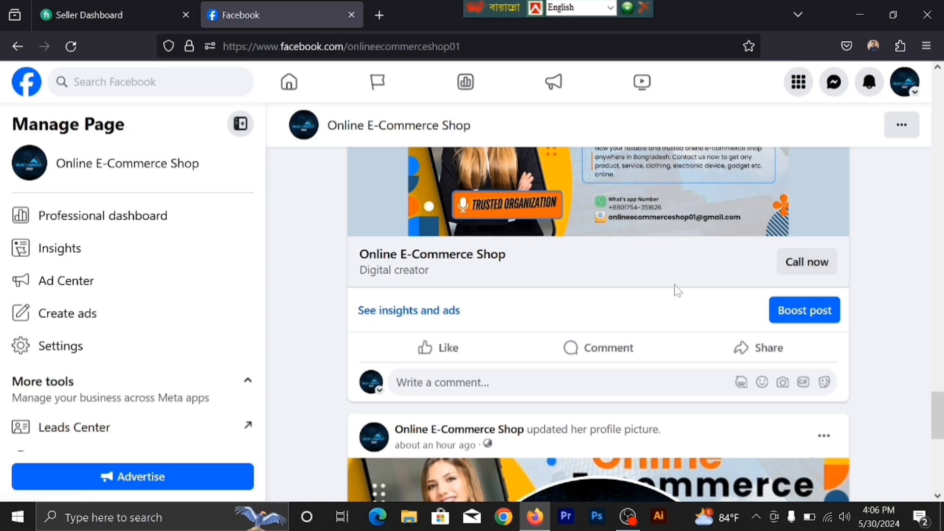
# Step: Return to the Page's cover and profile header and reload the Page
pyautogui.scroll(10, 675, 290)
pyautogui.scroll(5, 675, 290)
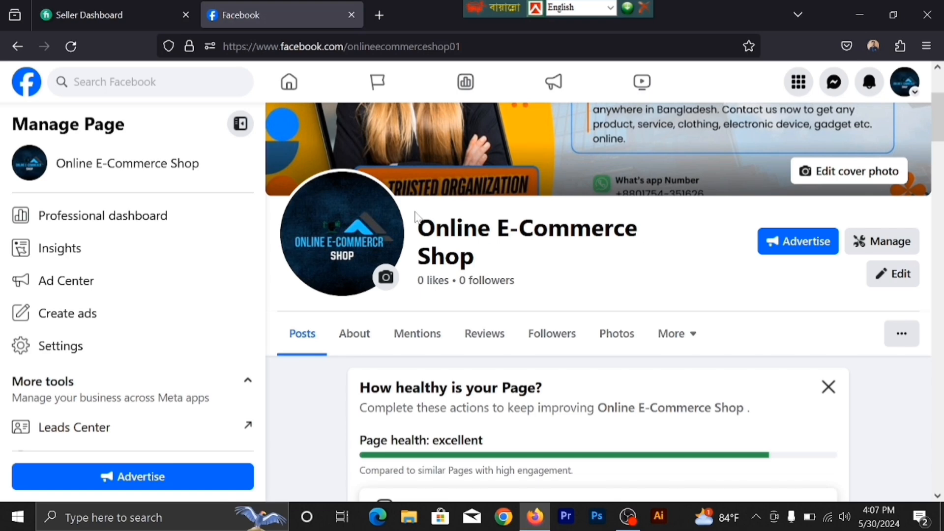
pyautogui.scroll(3, 417, 216)
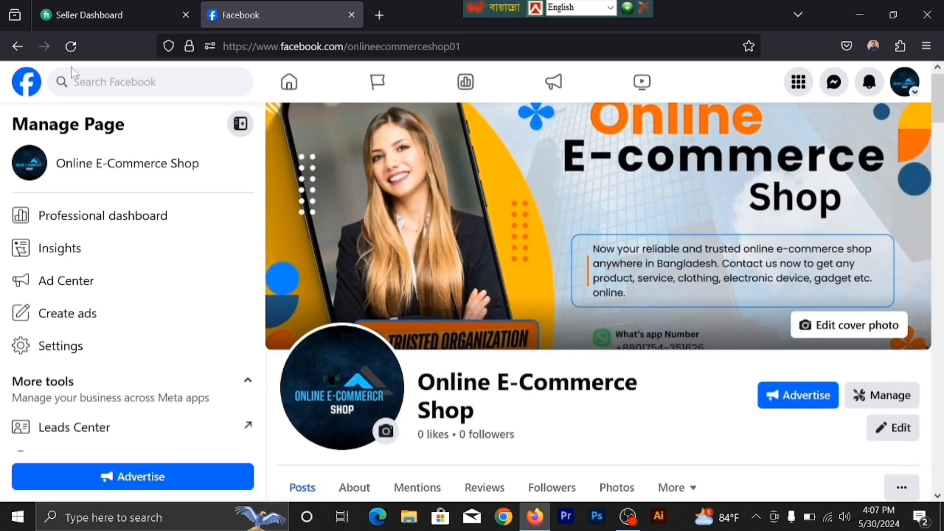
pyautogui.click(63, 53)
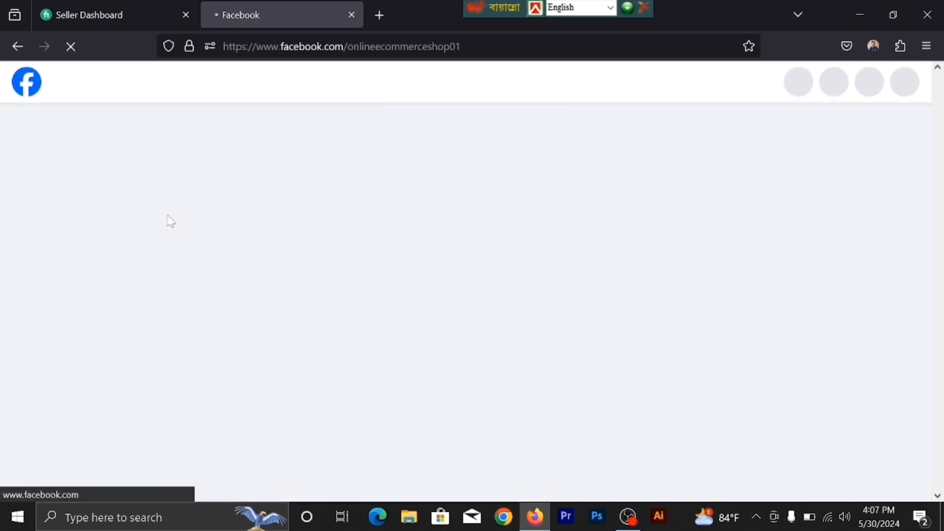